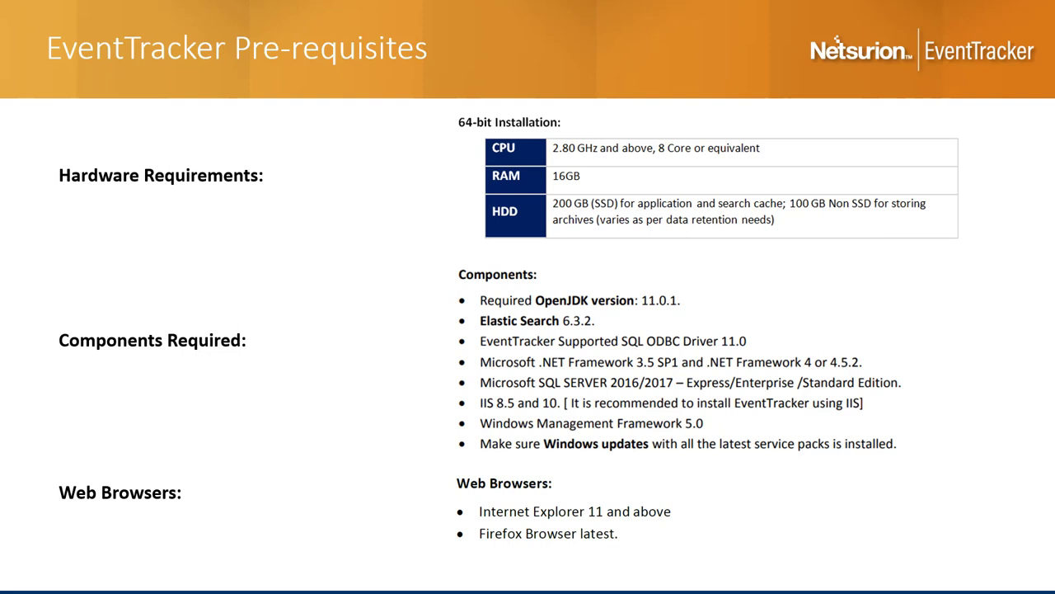
key("Right")
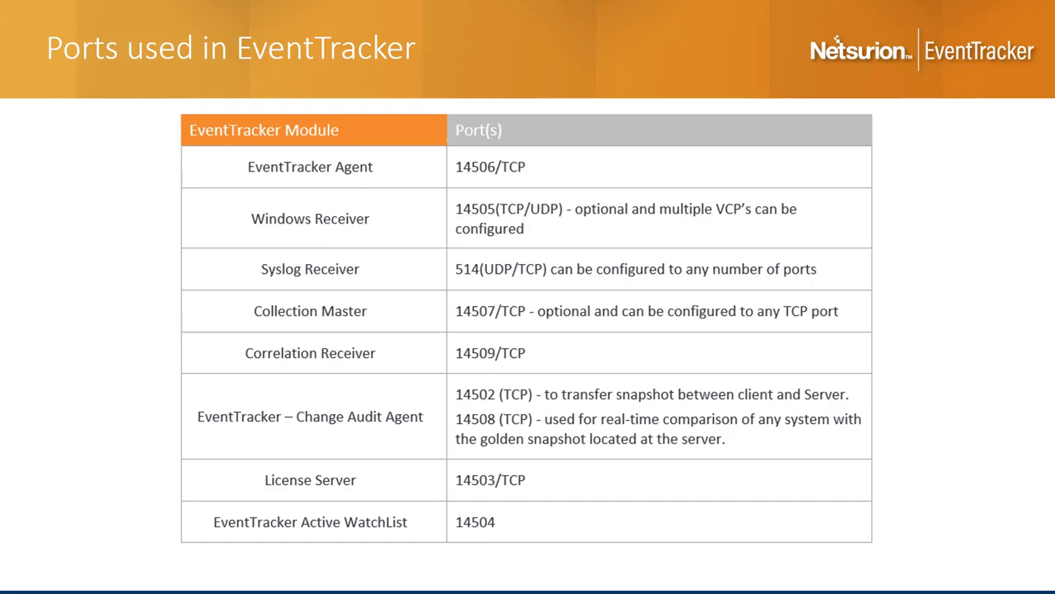
key("Right")
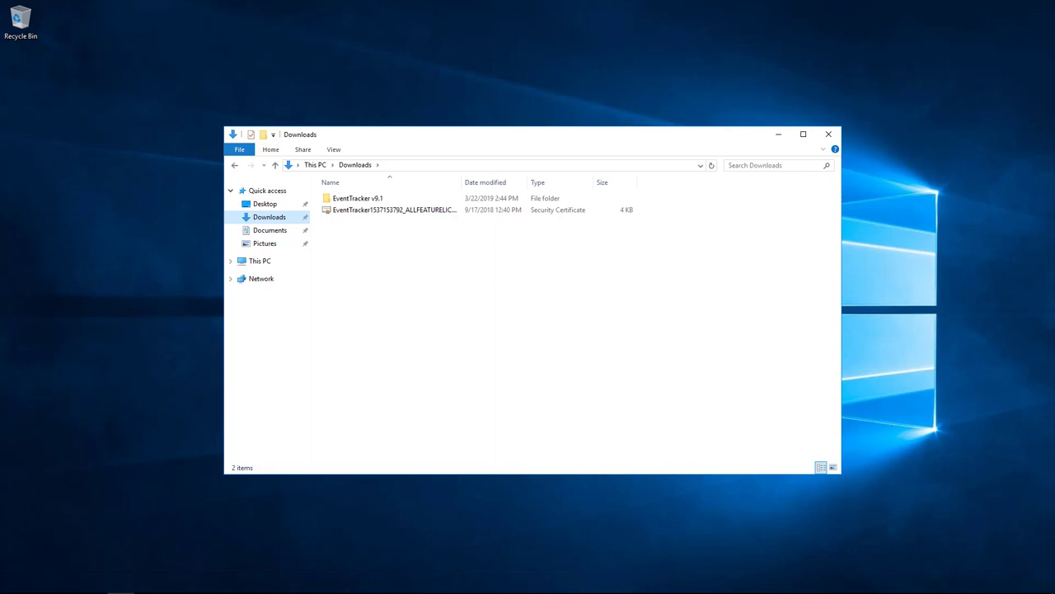
- Run EventTrackerSetup from the EventTracker v9.1 folder as administrator and minimize the folder window
double_click(378, 199)
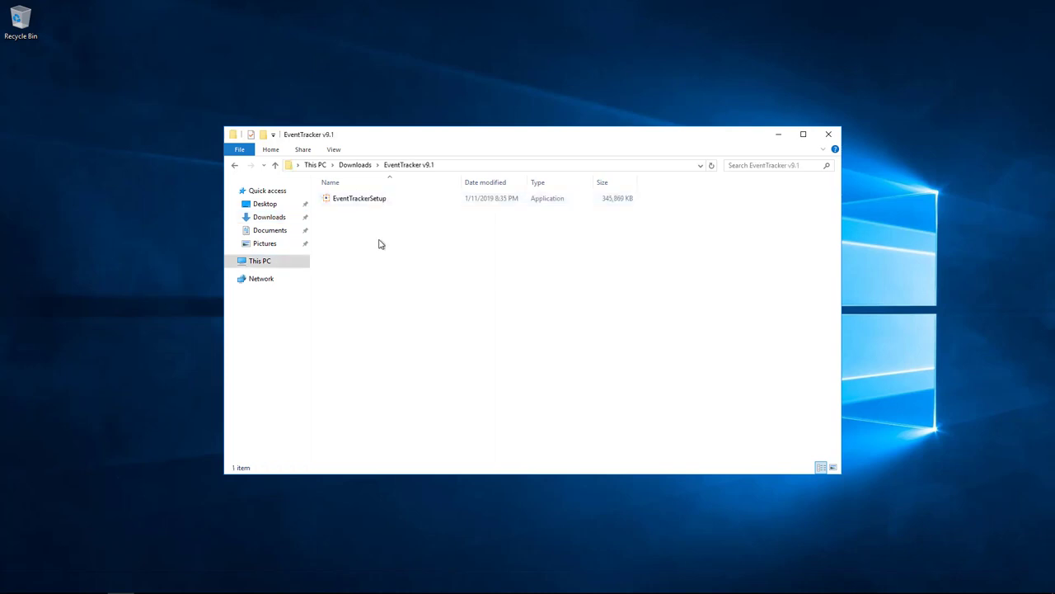
right_click(360, 200)
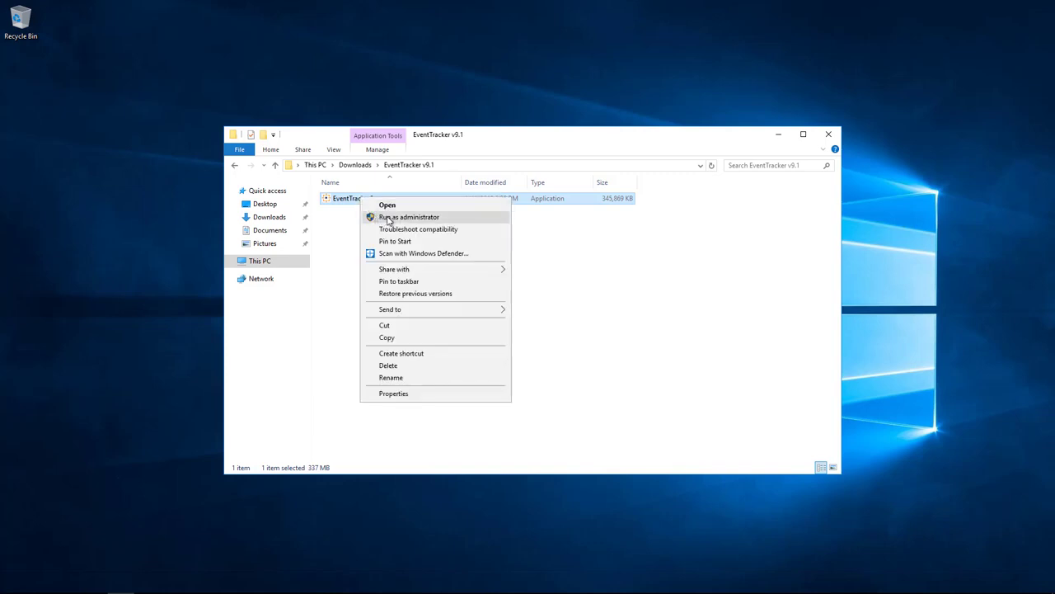
left_click(388, 219)
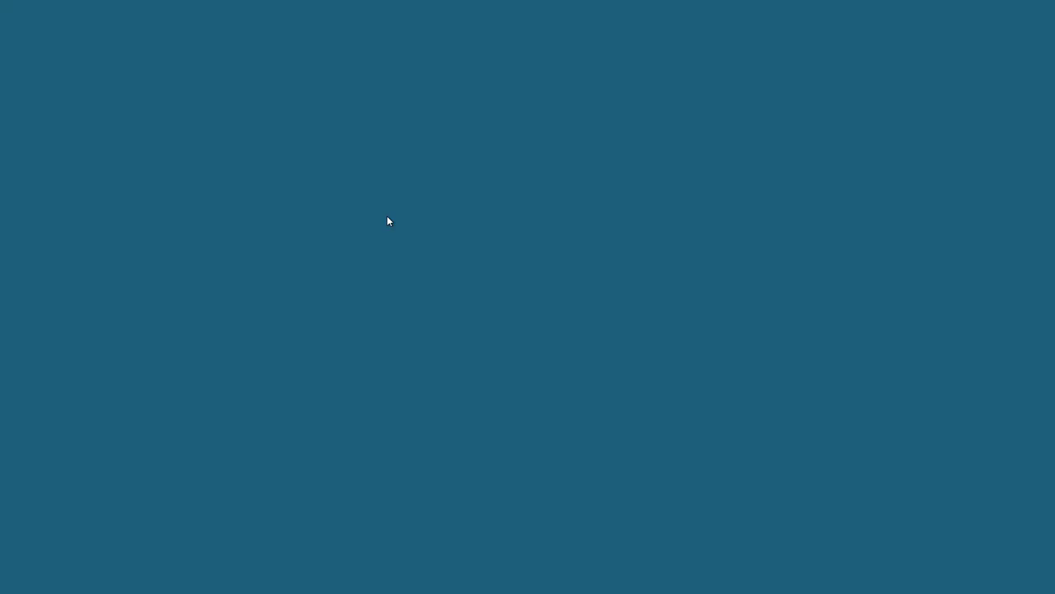
left_click(456, 371)
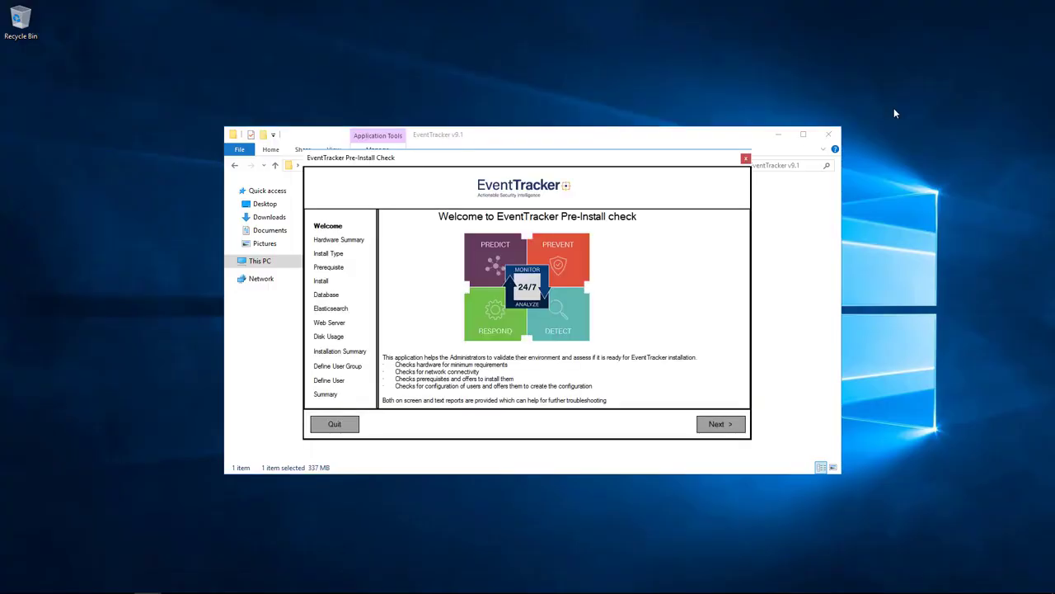
left_click(776, 138)
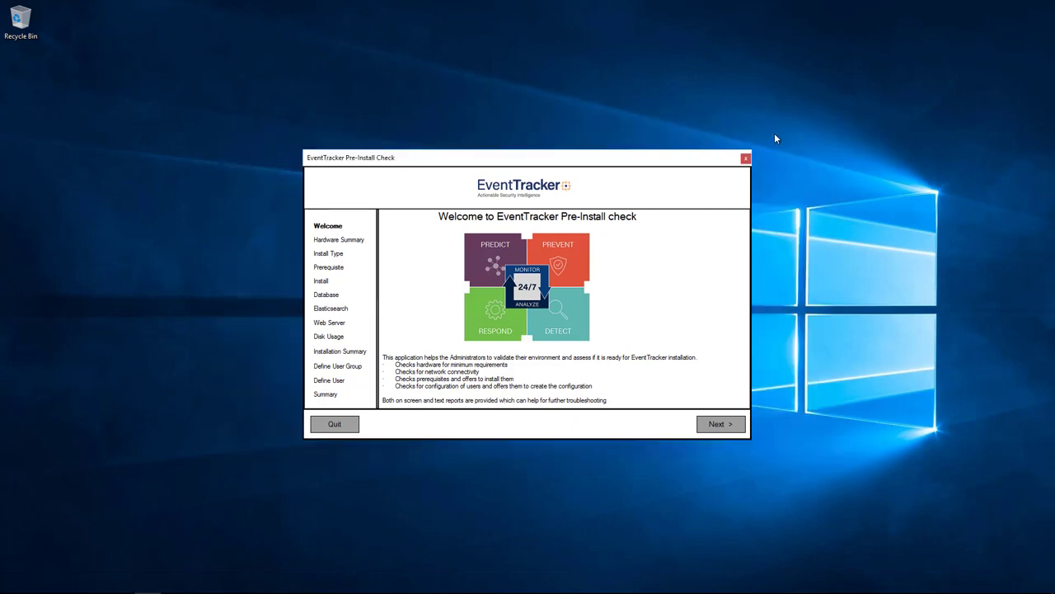
- Go through the welcome and hardware summary pages and choose the Custom setup type
left_click(710, 427)
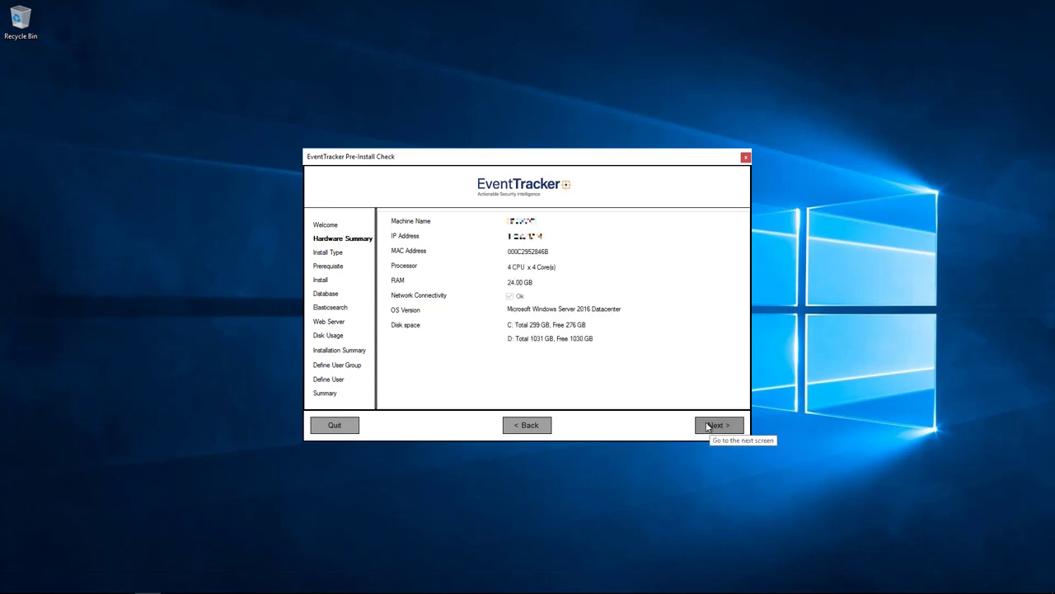
left_click(707, 426)
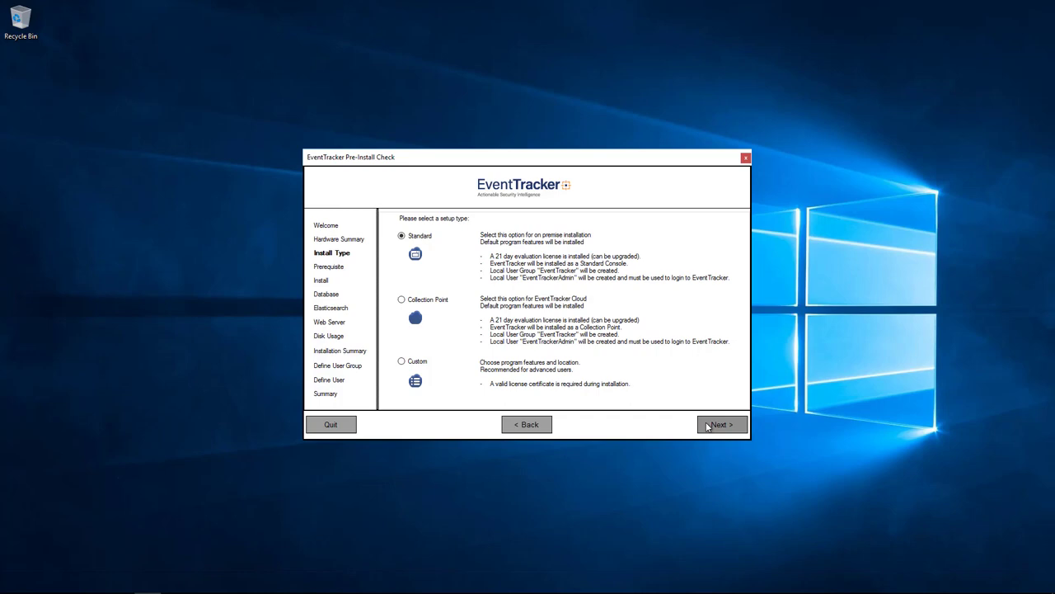
left_click(403, 363)
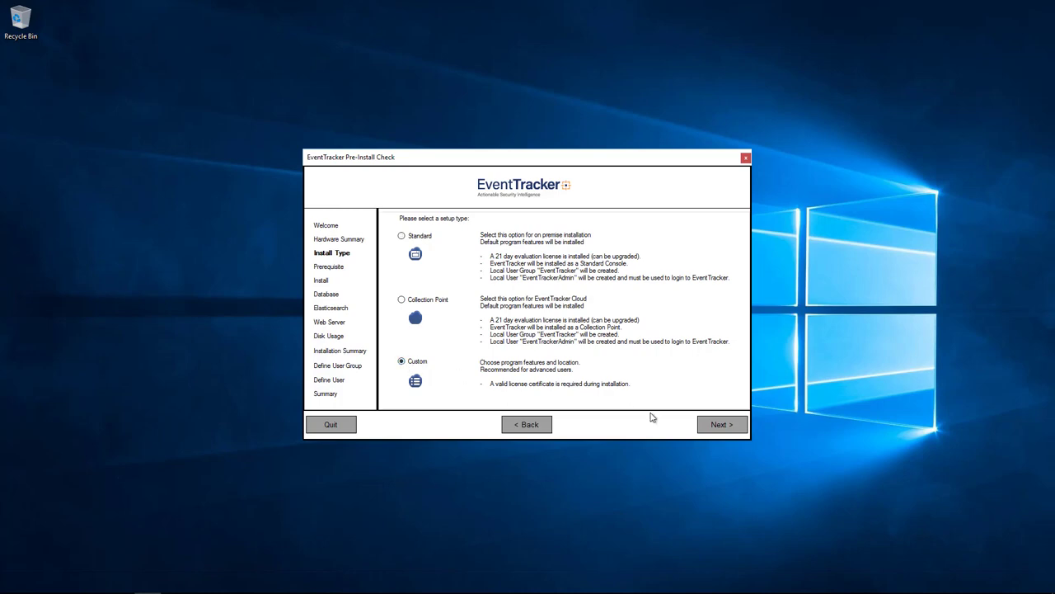
left_click(717, 425)
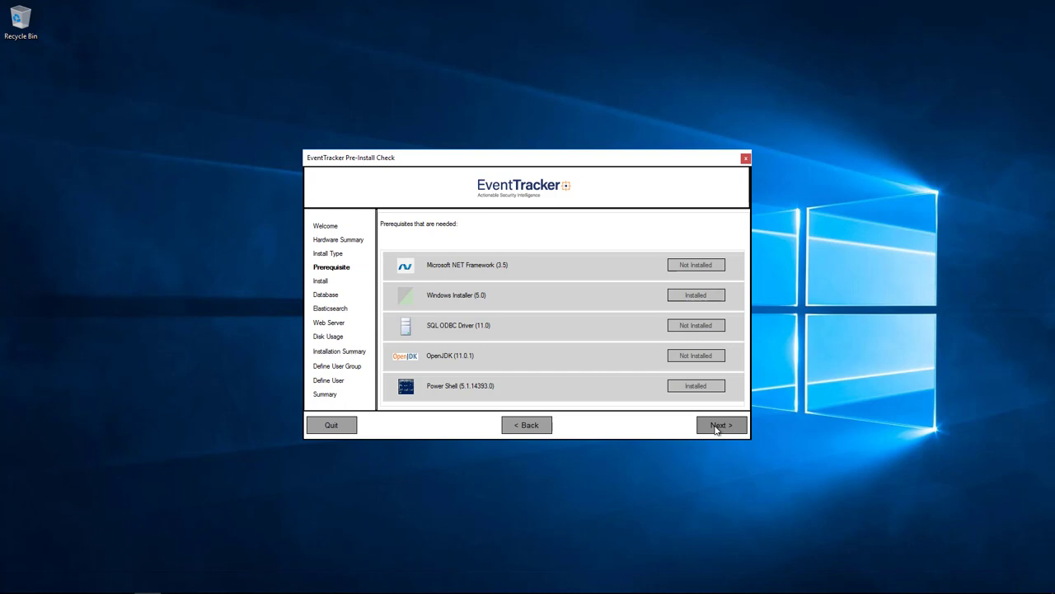
- Download and install the missing prerequisites: .NET Framework 3.5, SQL ODBC Driver 11.0 and OpenJDK 11.0.1
left_click(716, 426)
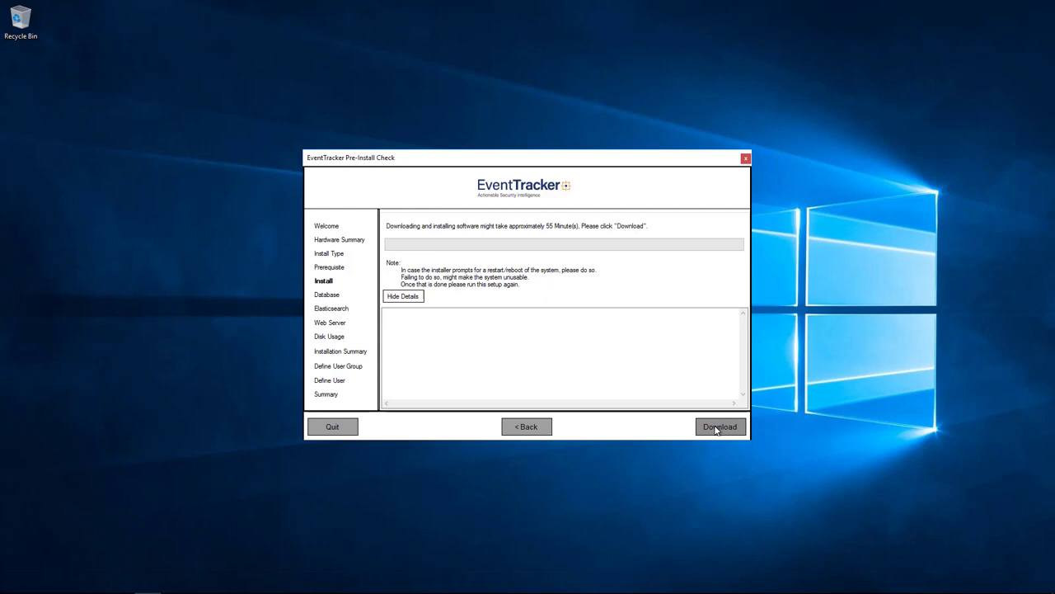
left_click(720, 427)
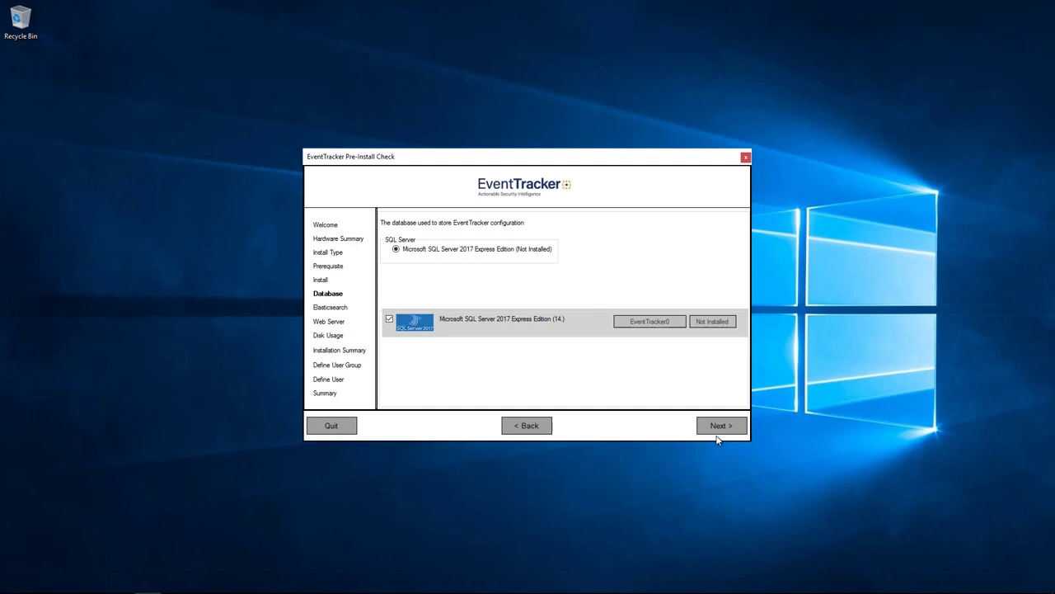
- Download Microsoft SQL Server 2017 Express to Documents as SQLEXPR_2017_x64 and accept C:\Program Files\Microsoft SQL Server as the install directory
left_click(727, 430)
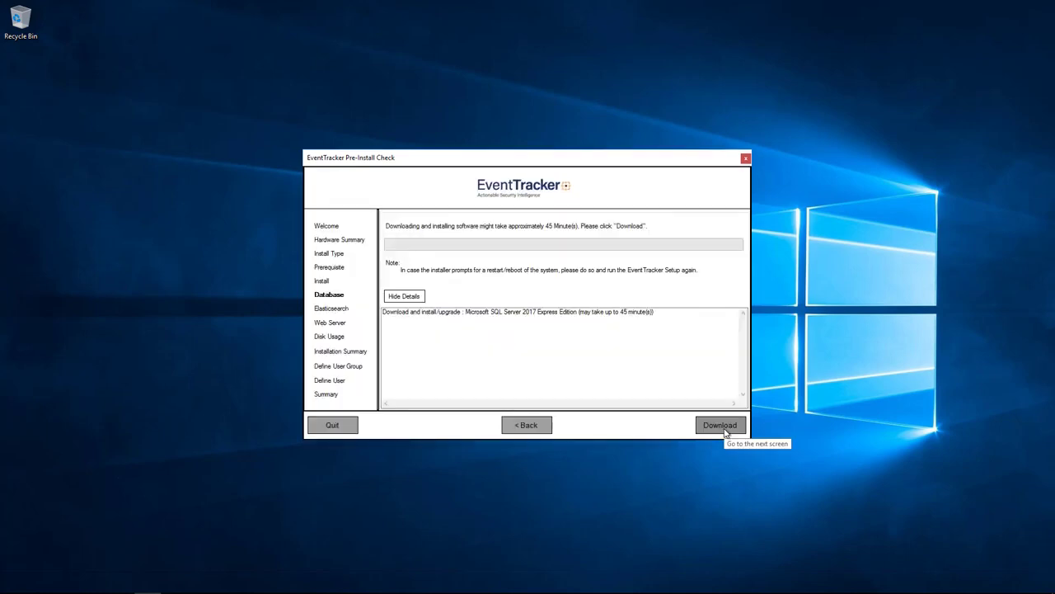
left_click(720, 426)
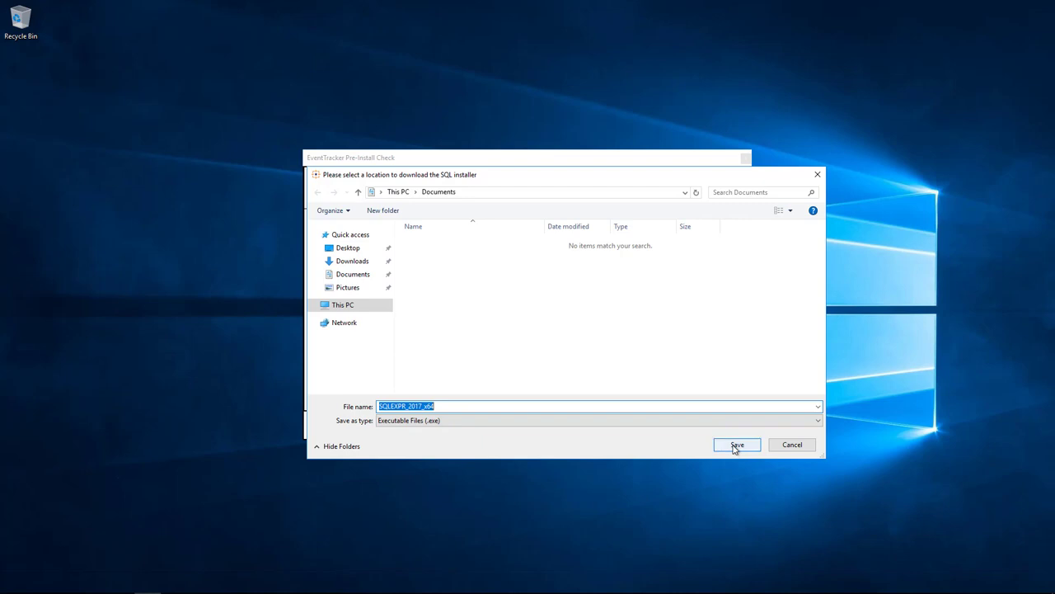
left_click(737, 446)
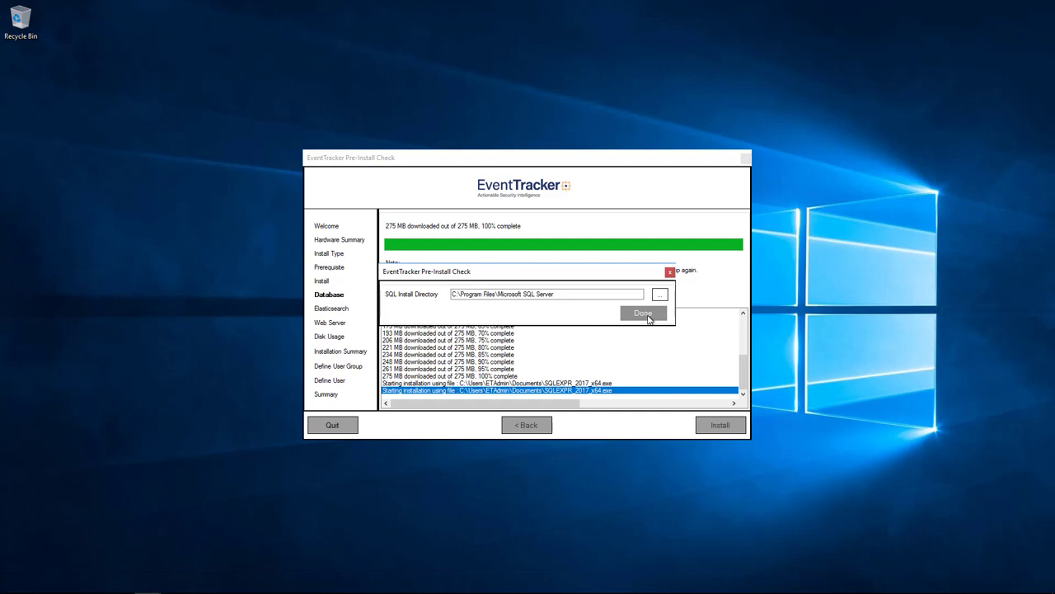
left_click(648, 318)
- Enter and confirm the logged-in user's account password for the SQL Server installation, then submit the credentials
left_click_drag(251, 87, 518, 108)
left_click(502, 160)
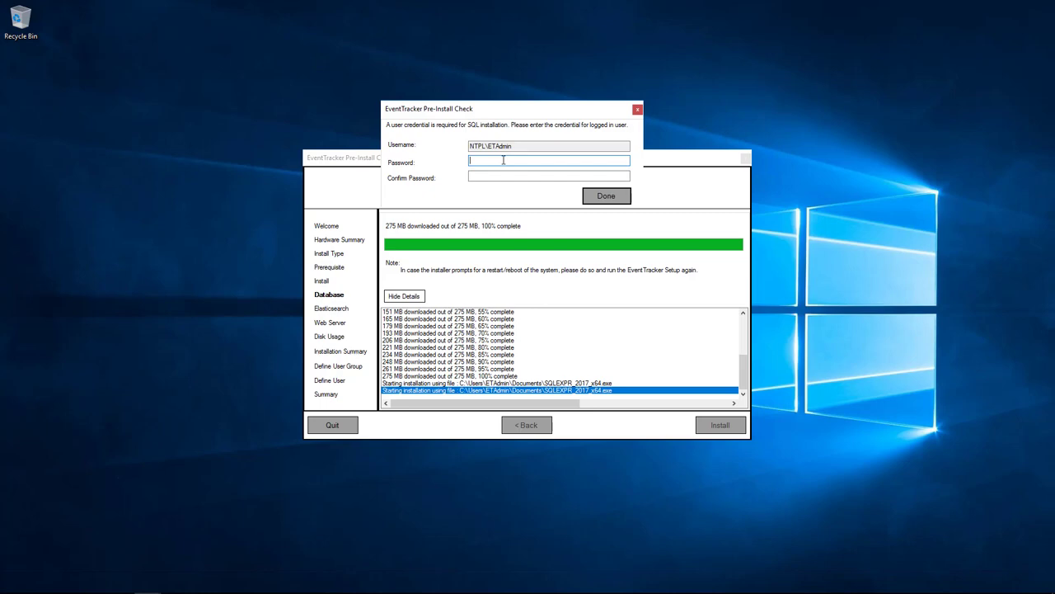
type("**************")
key("Tab")
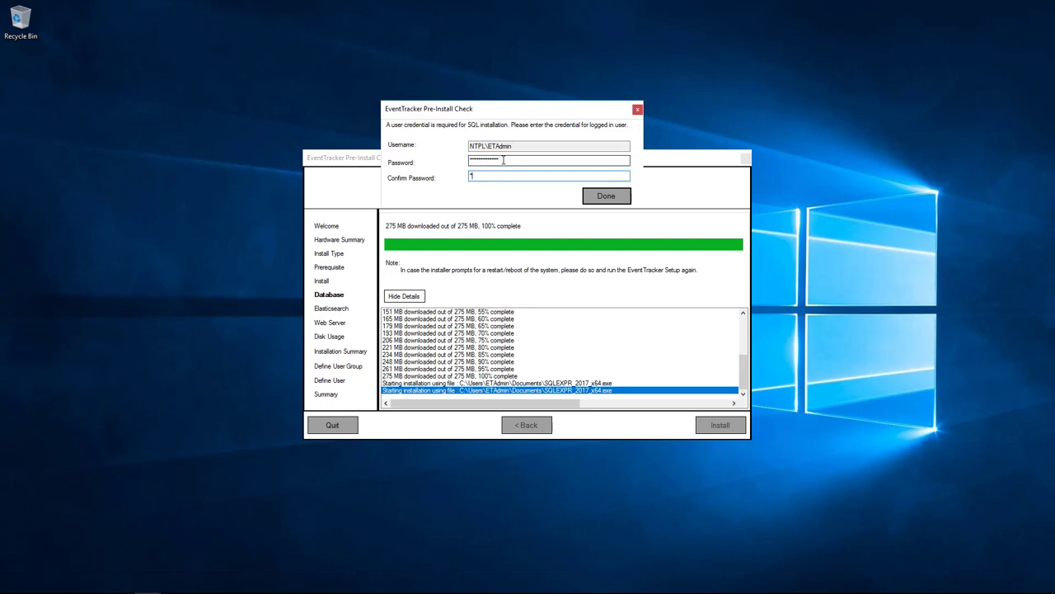
type("**************")
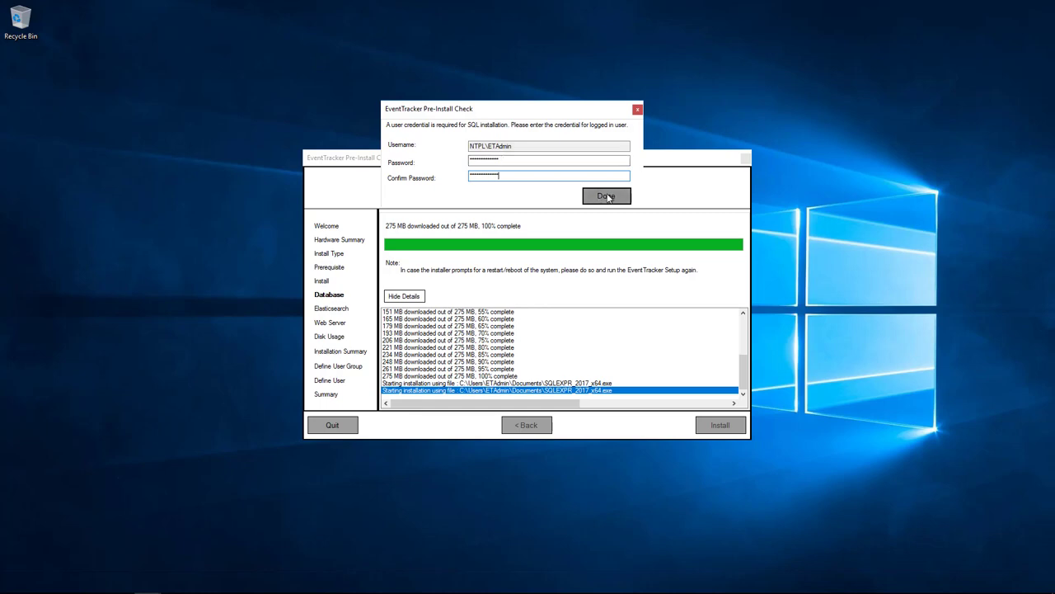
left_click(607, 197)
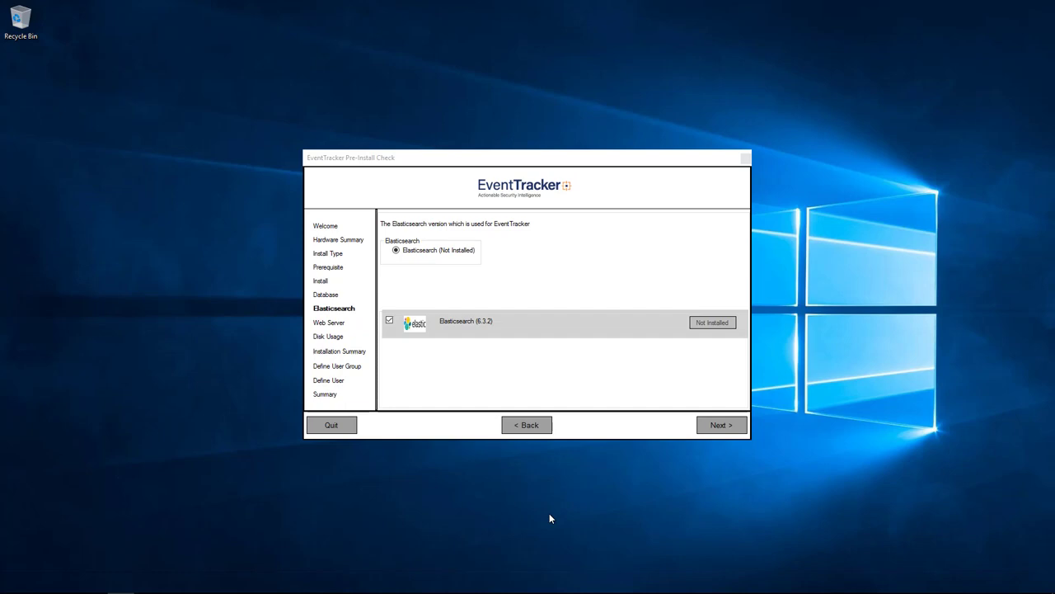
- Download the Elasticsearch 6.3.2 installer to Documents as ES_6_3_2_Setup and proceed with its installation
left_click(718, 425)
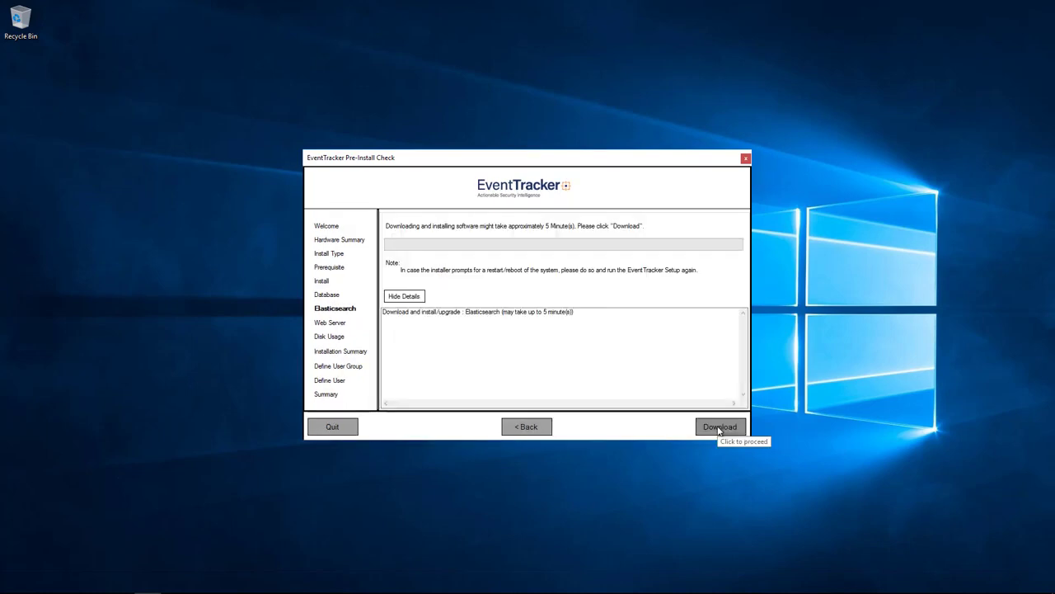
left_click(718, 427)
left_click(718, 427)
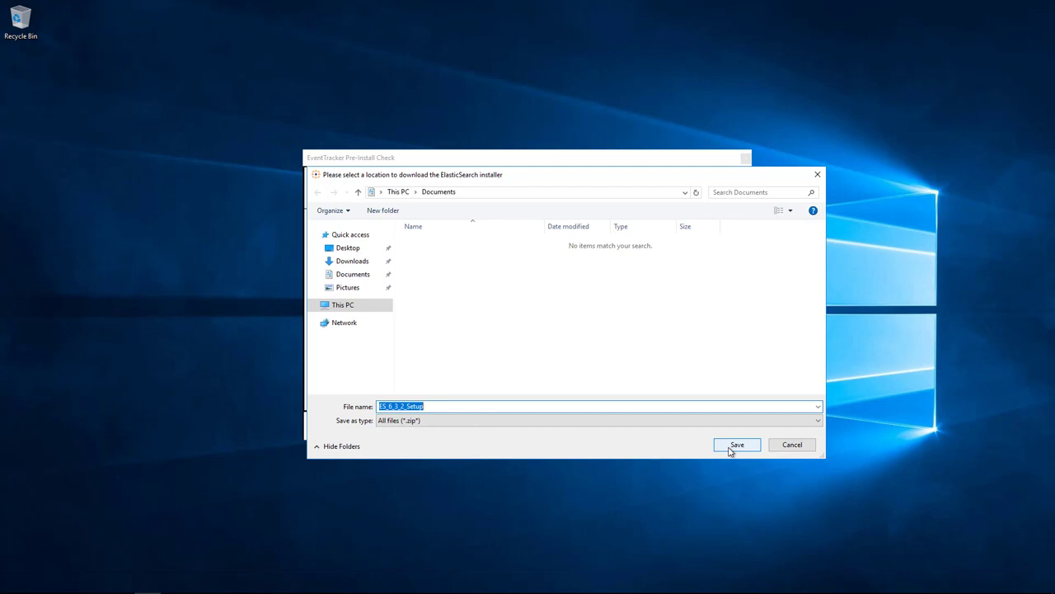
left_click(734, 445)
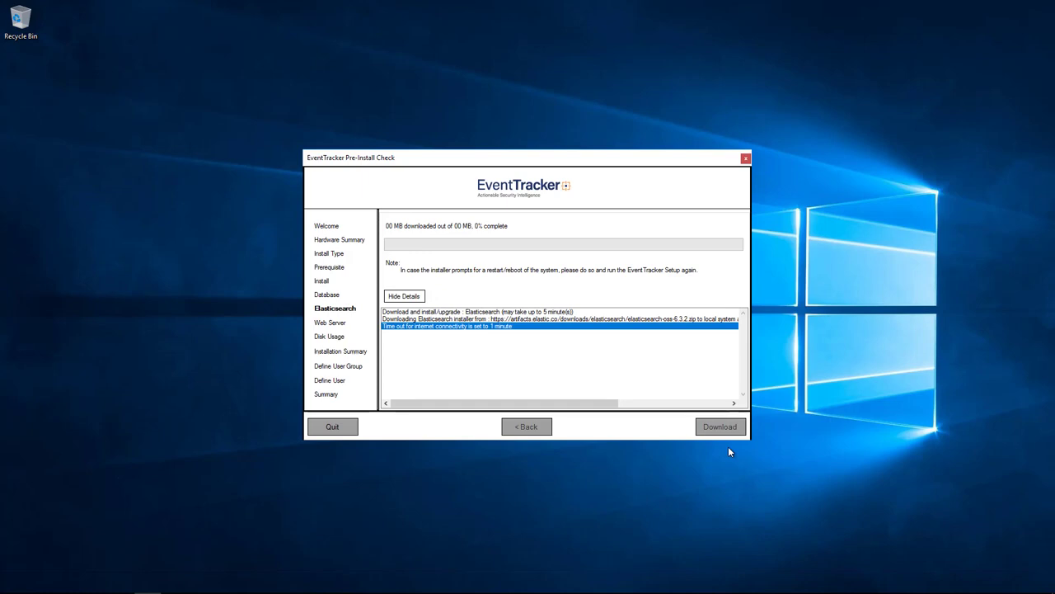
left_click(646, 320)
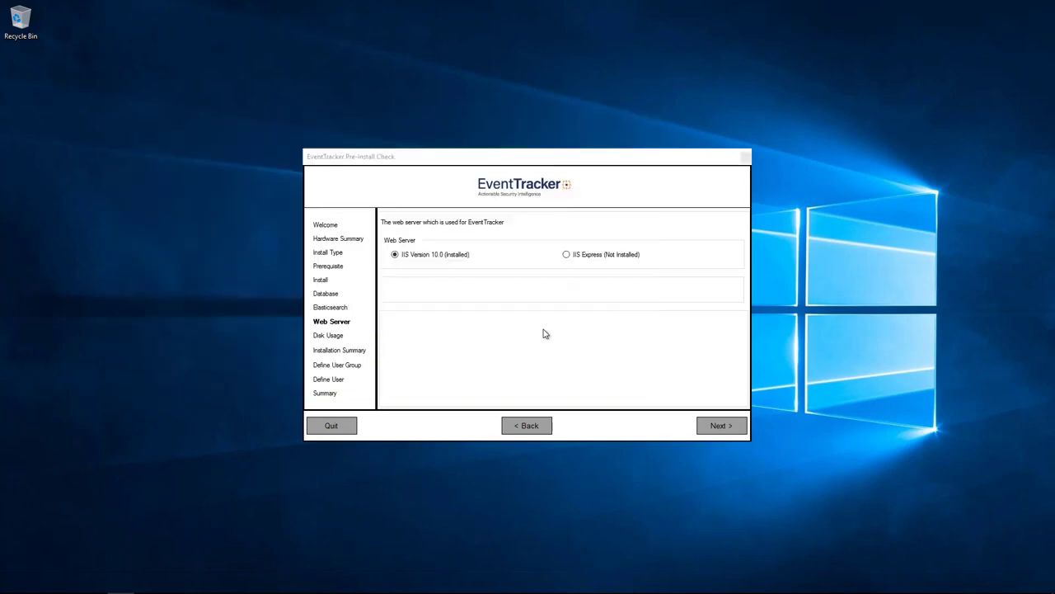
- Keep IIS Version 10.0 as the web server and accept the default disk usage settings and installation summary
left_click(719, 426)
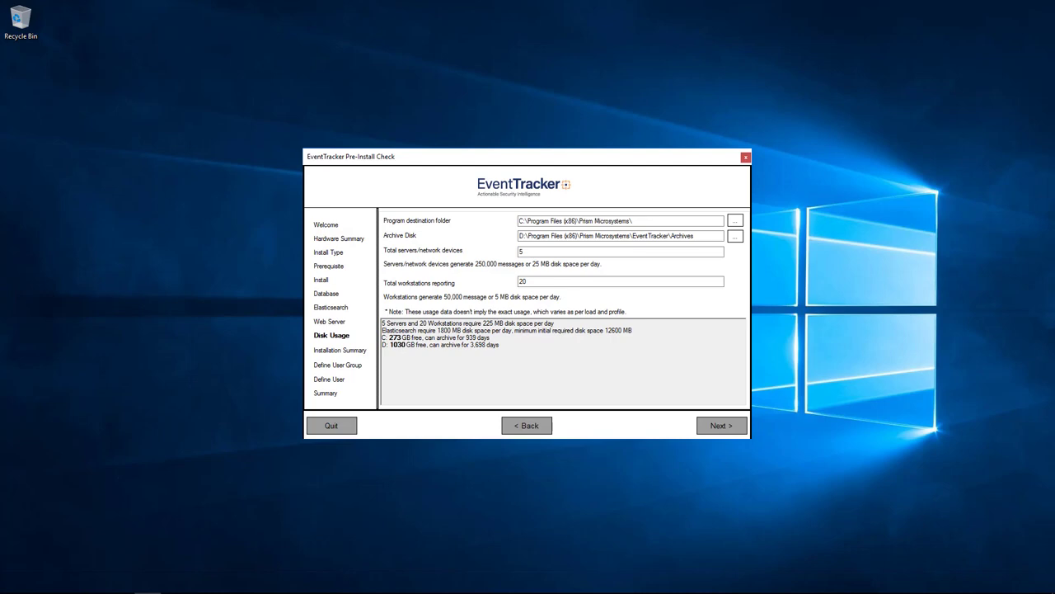
left_click(722, 426)
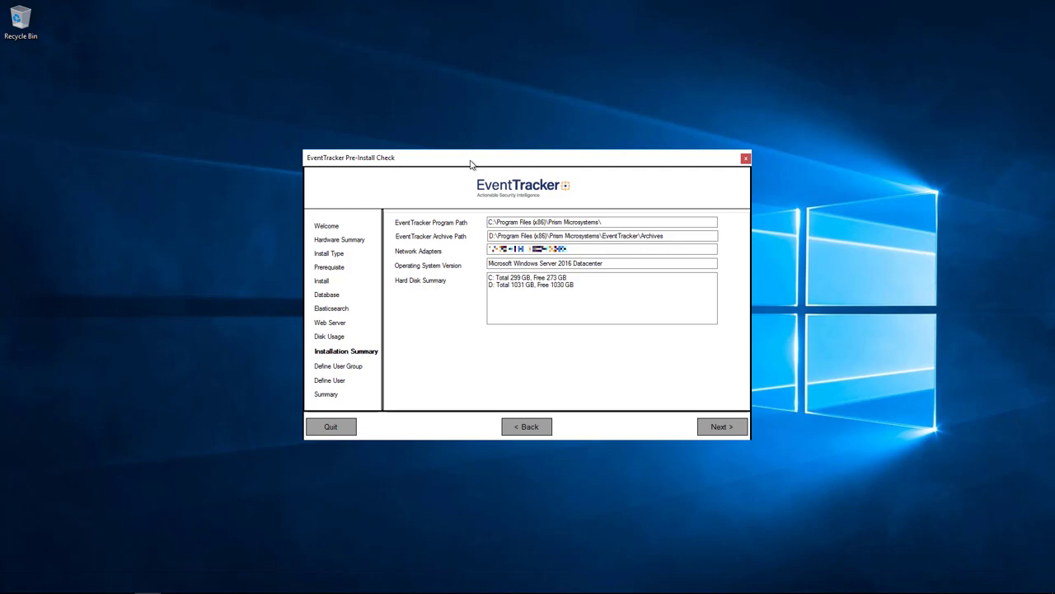
left_click(718, 427)
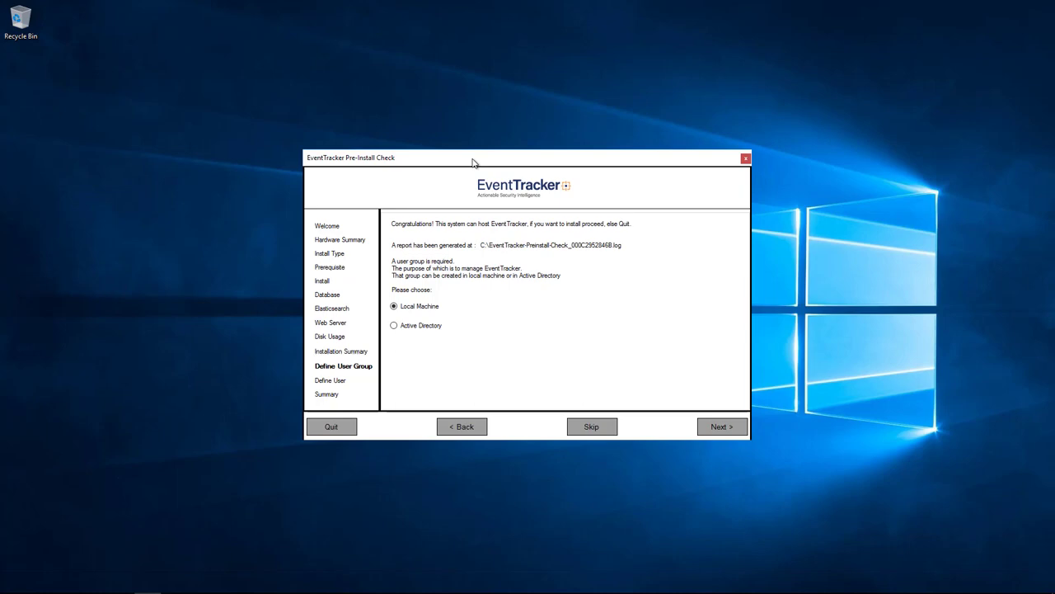
- Use Active Directory for the user group and assign the existing group G-EventTracker, accepting its non-default name
left_click(403, 329)
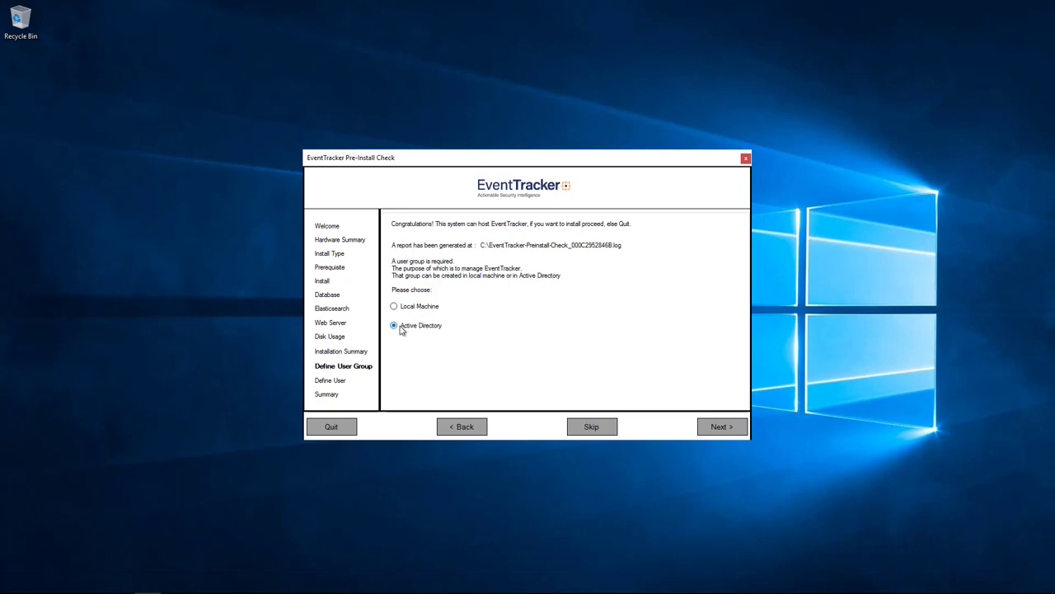
left_click(723, 426)
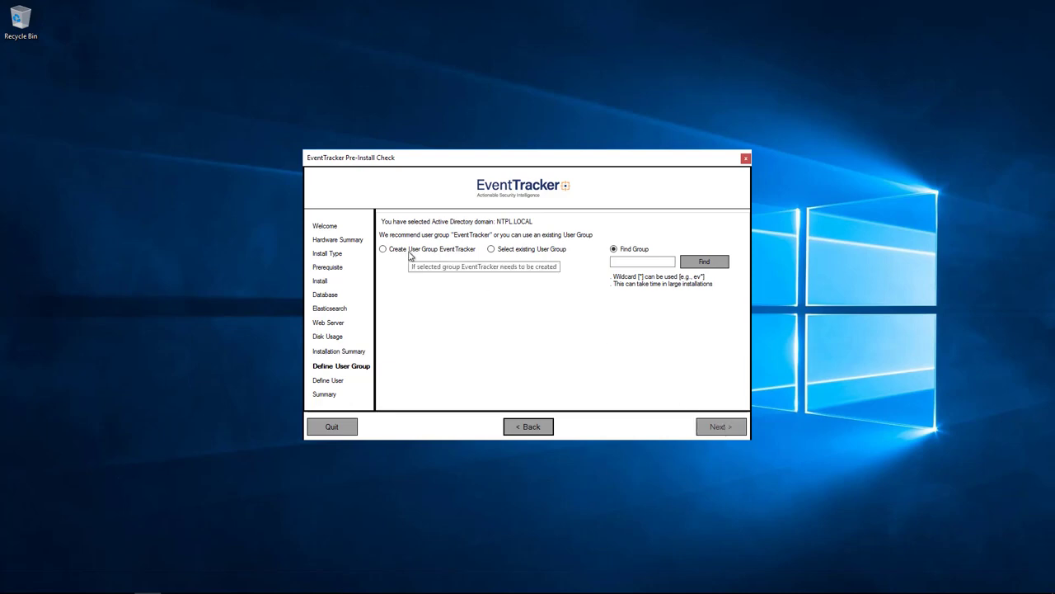
left_click(493, 253)
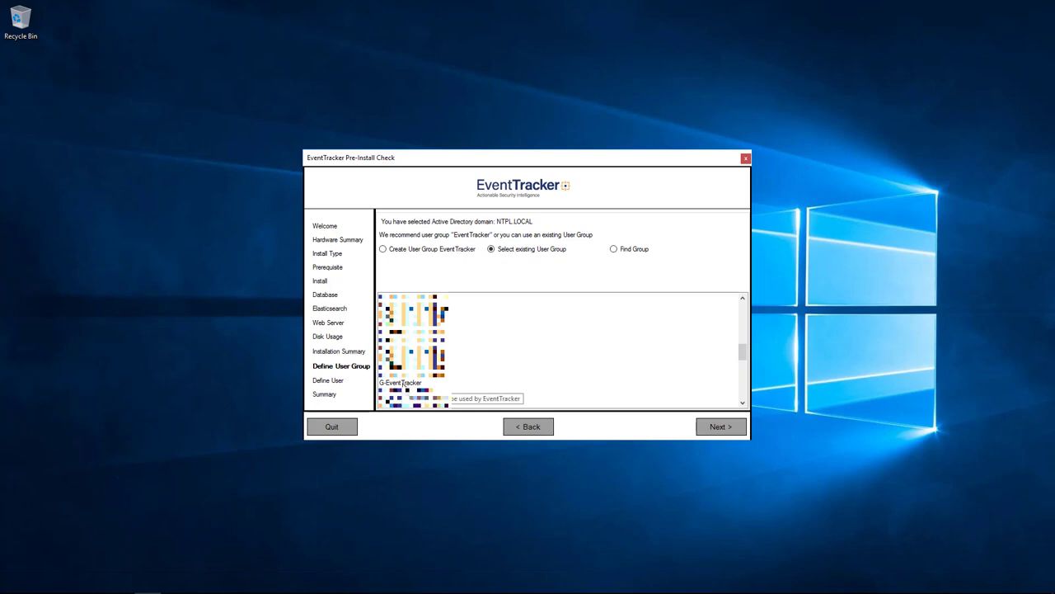
left_click(402, 385)
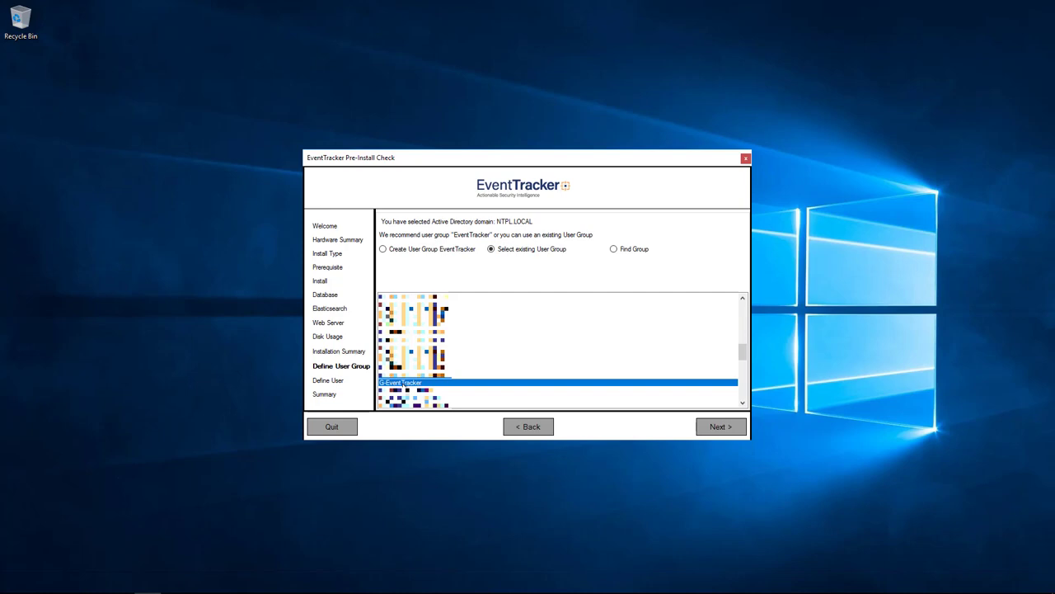
left_click(706, 429)
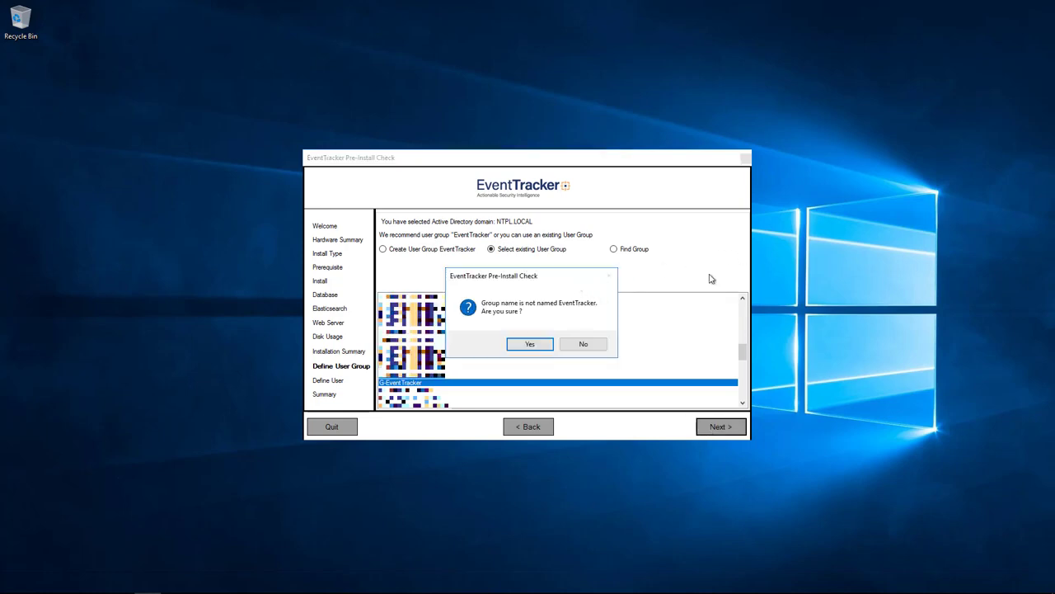
left_click(525, 344)
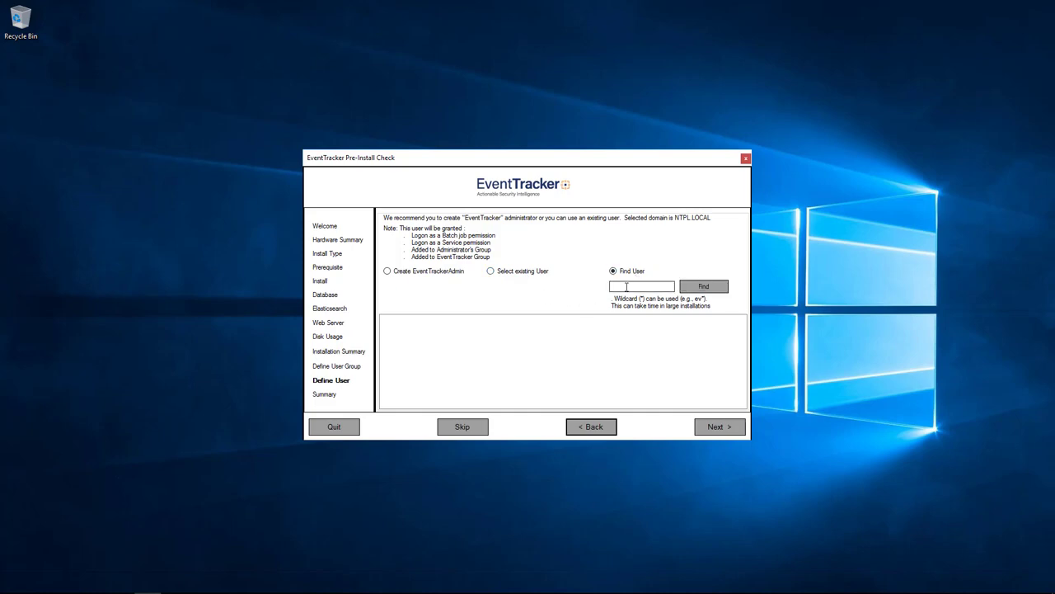
- Find the existing domain user ETAdmin and assign it as the EventTracker administrator, accepting its non-default name
left_click(624, 287)
type("ETAdmin")
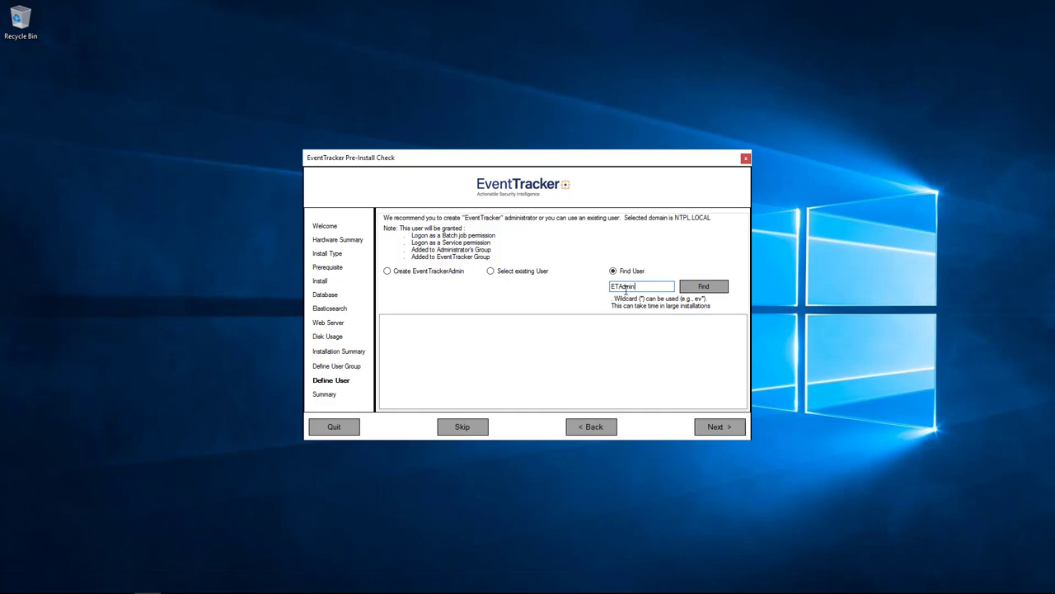
left_click(704, 288)
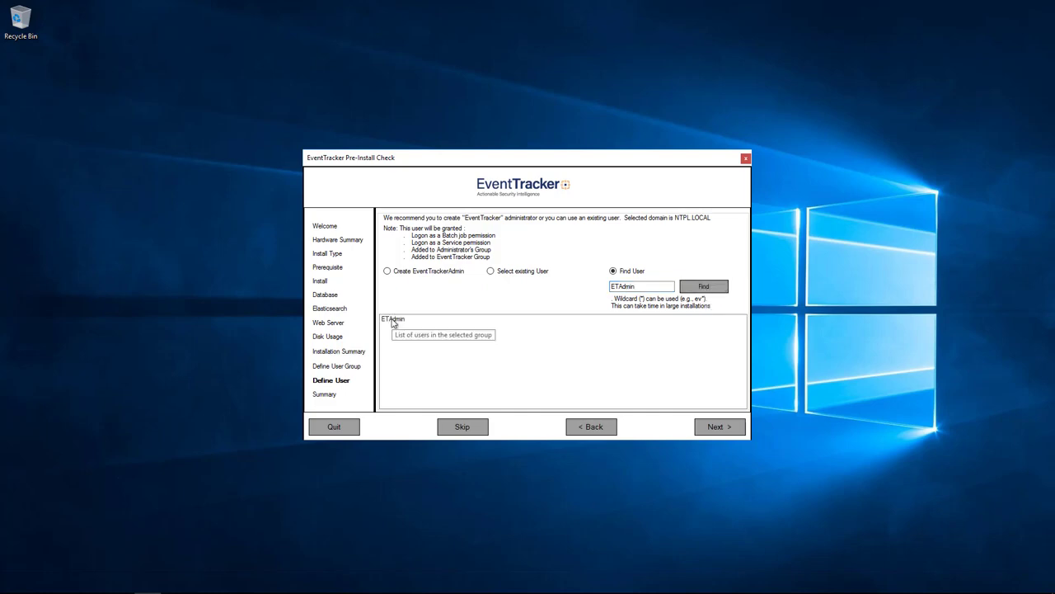
left_click(393, 320)
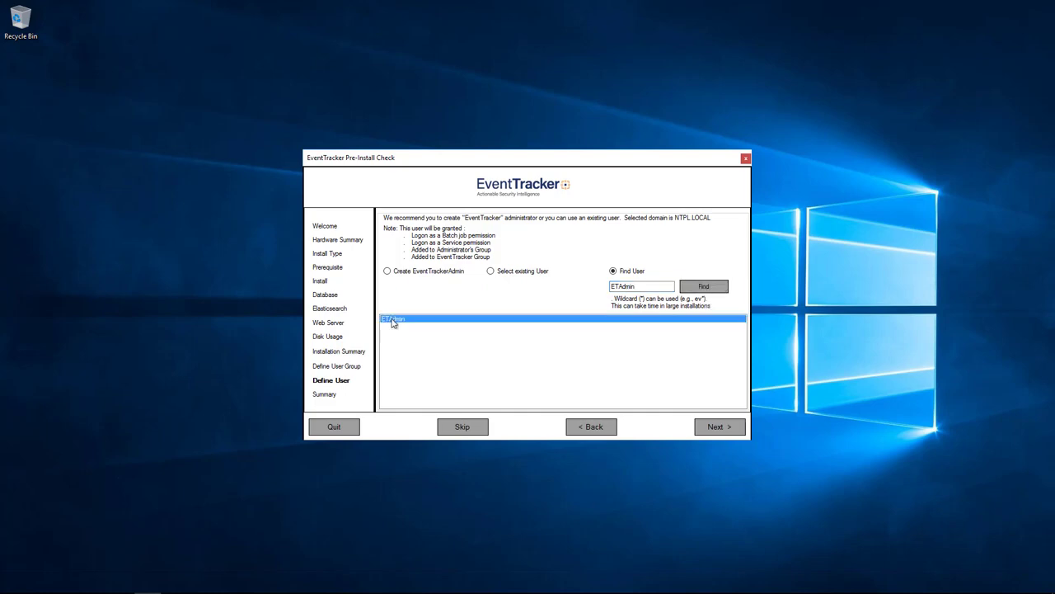
left_click(714, 427)
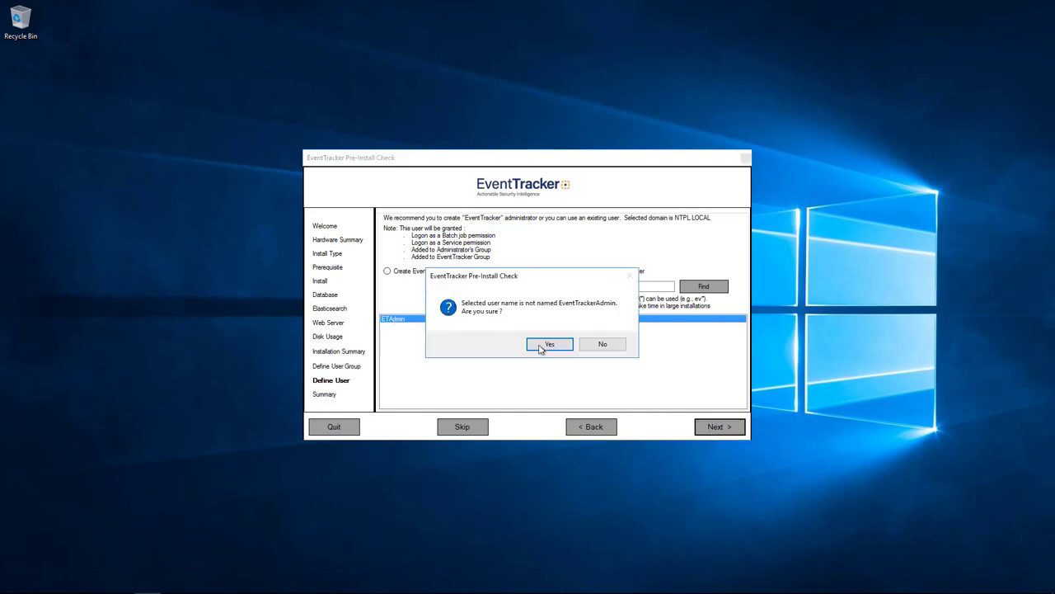
left_click(548, 345)
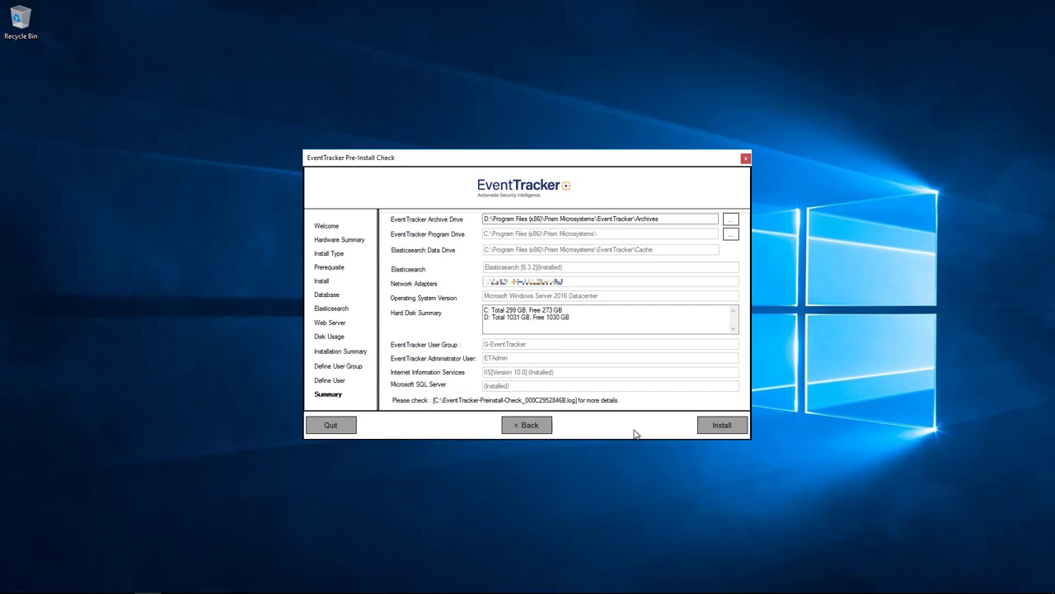
- Start the EventTracker installation from the pre-install summary and accept the license agreement
left_click(718, 426)
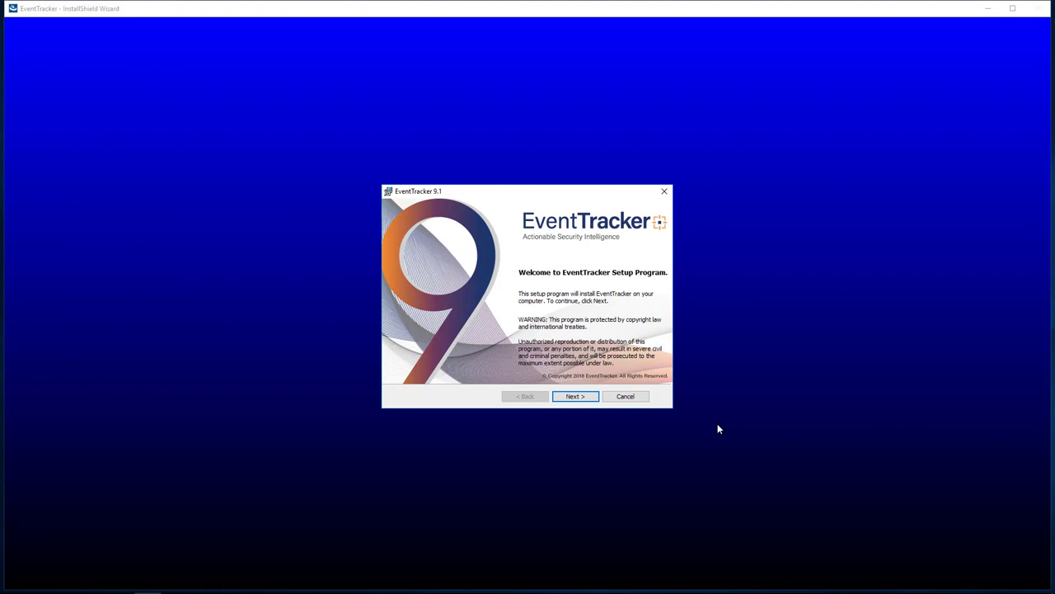
left_click(571, 397)
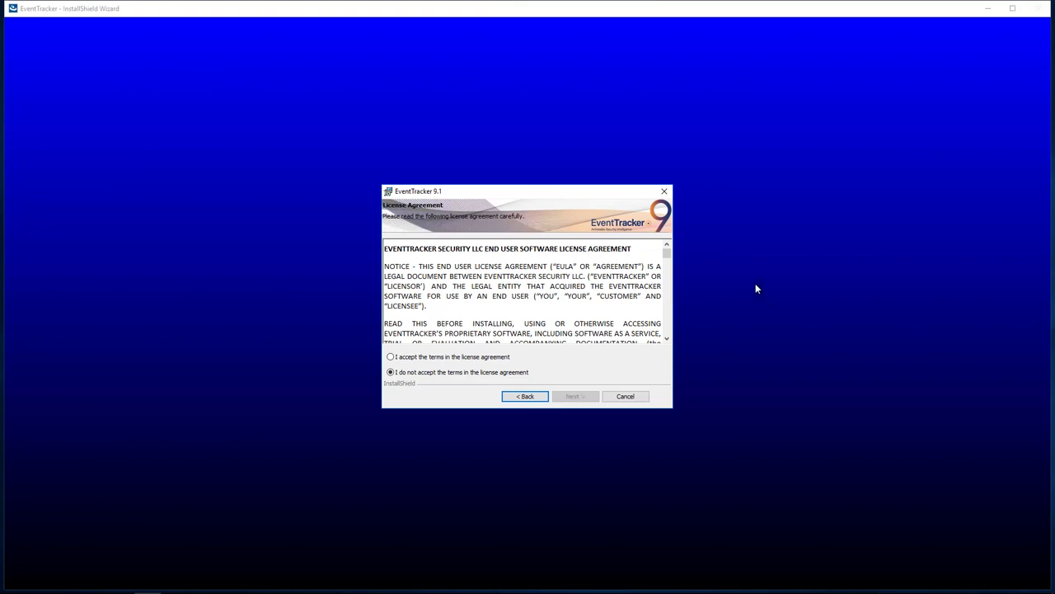
left_click_drag(667, 252, 670, 332)
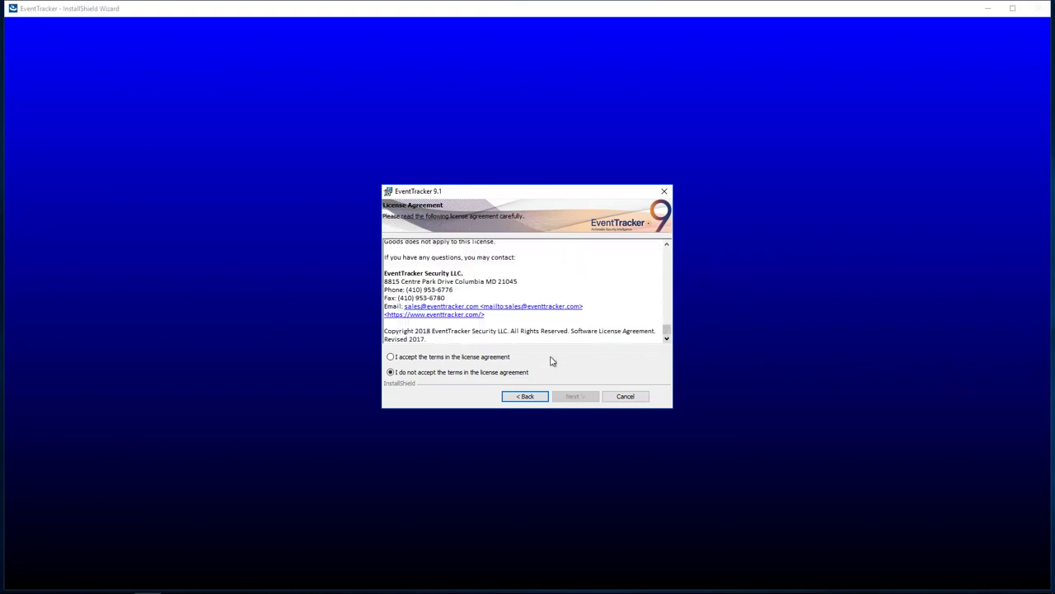
left_click(392, 357)
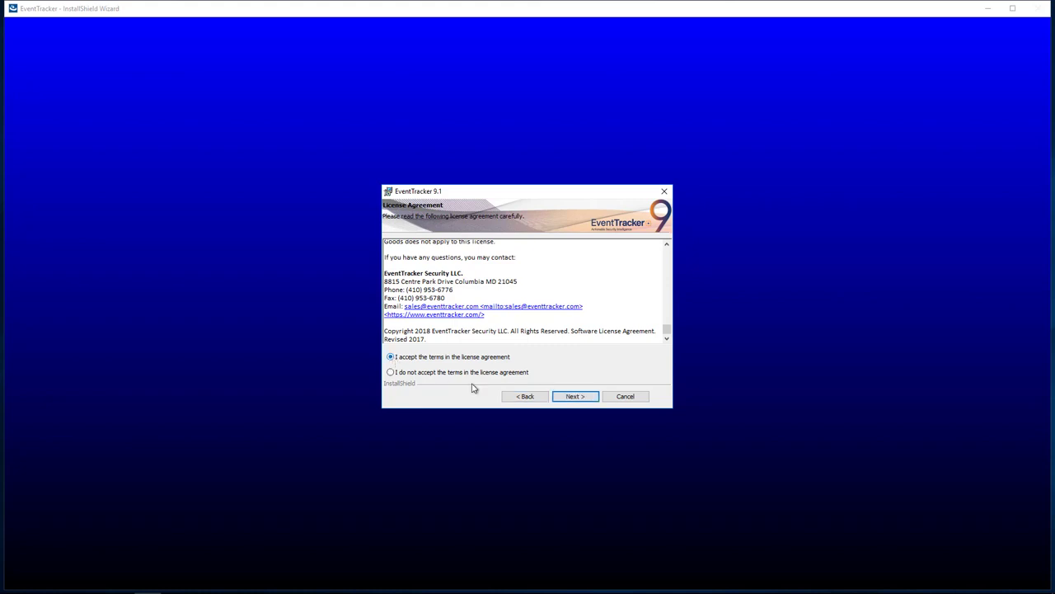
left_click(575, 397)
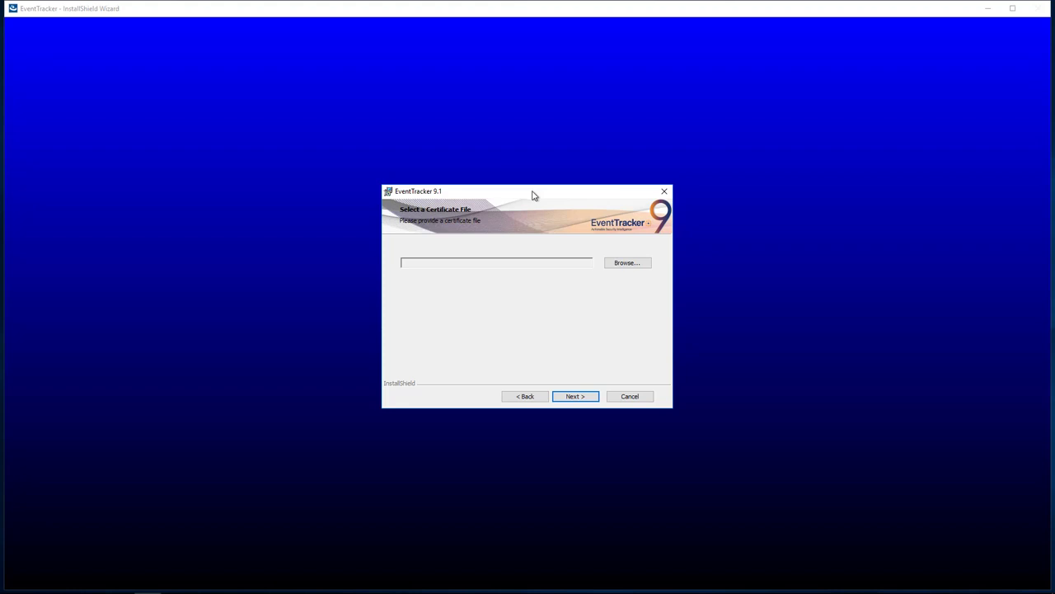
left_click(624, 264)
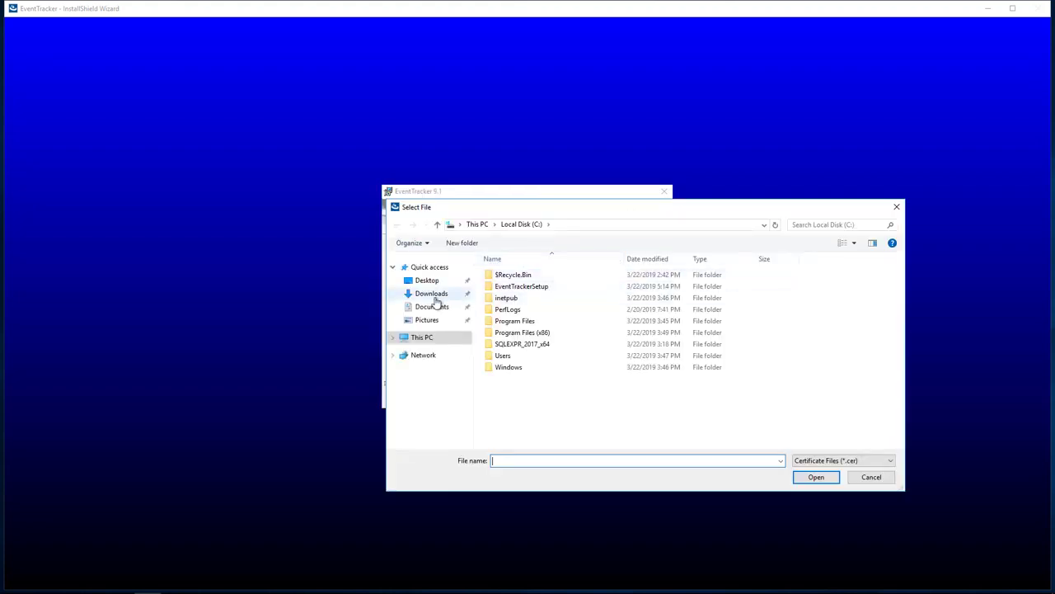
left_click(432, 295)
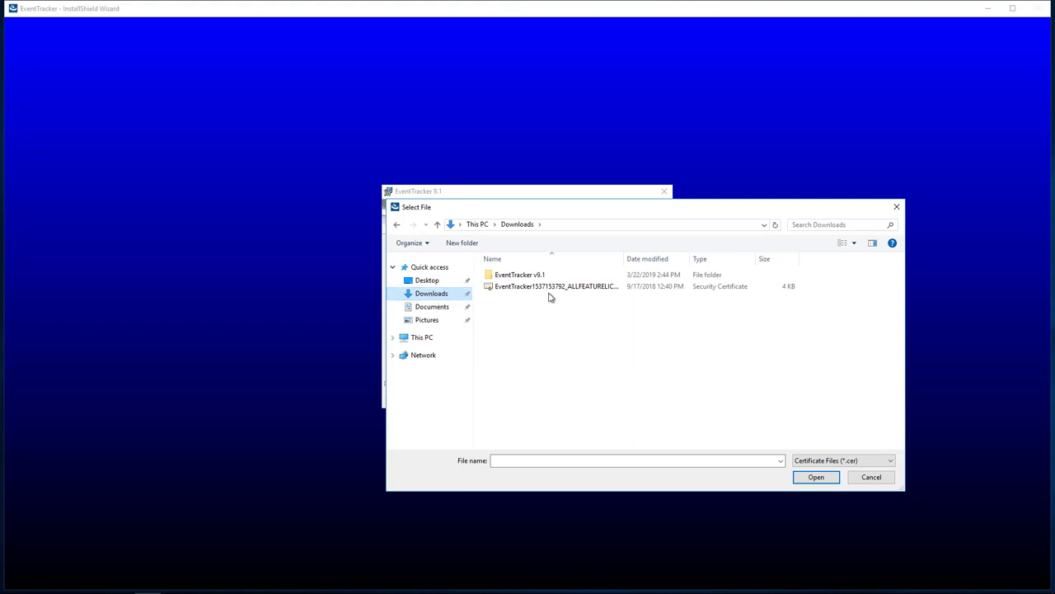
left_click(564, 293)
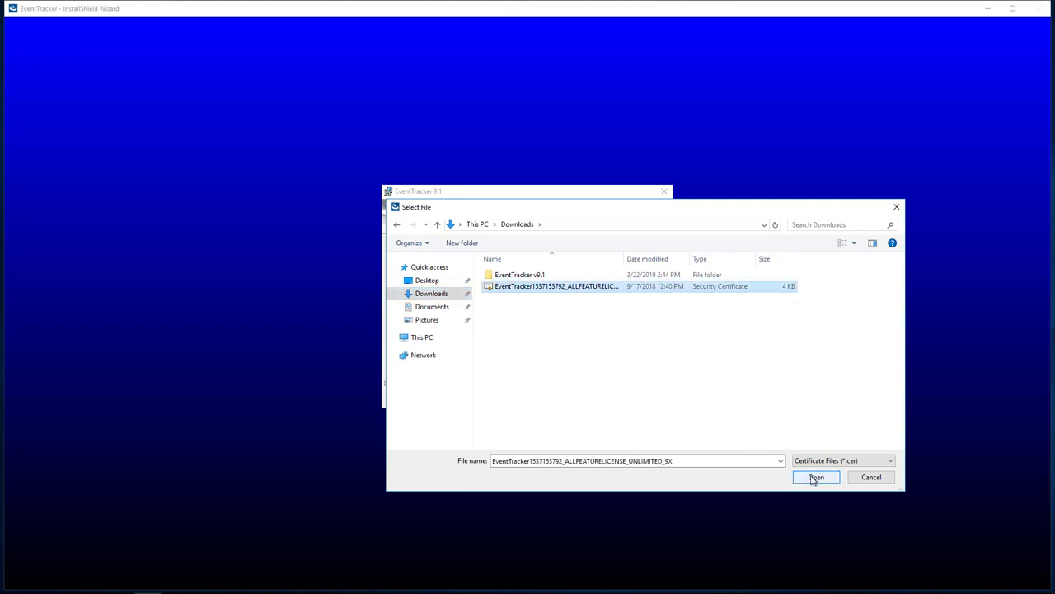
left_click(812, 478)
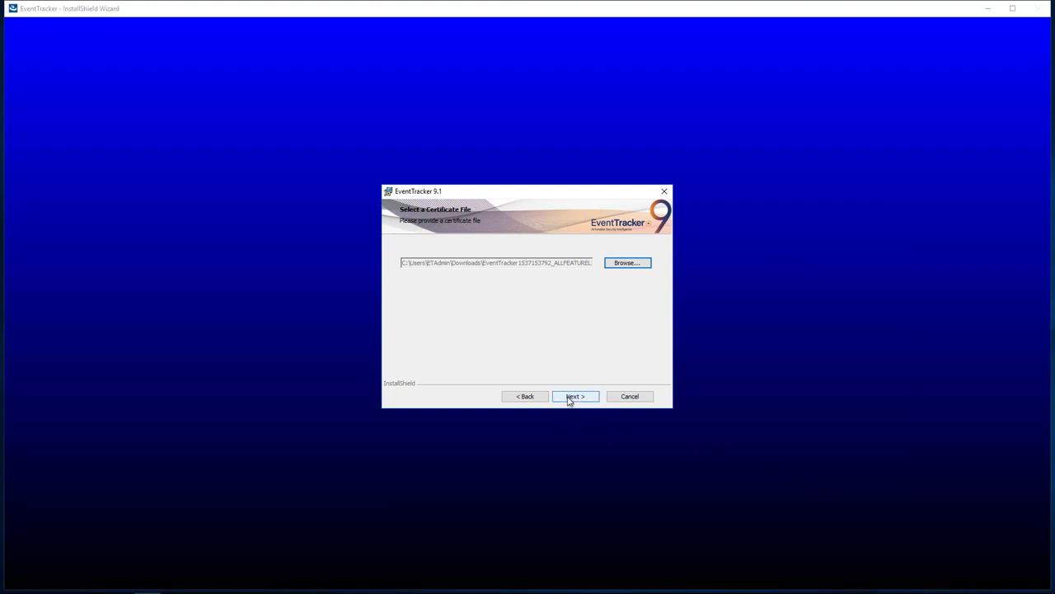
left_click(570, 399)
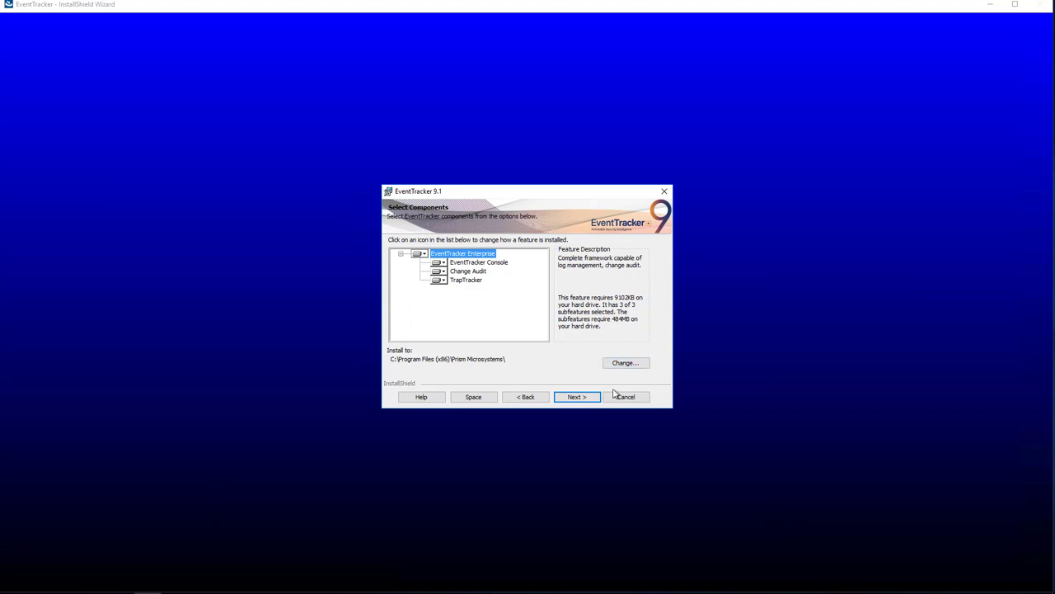
- Keep all default components, the Standard console type and the default Change Audit snapshot folder, and begin the installation
left_click(575, 399)
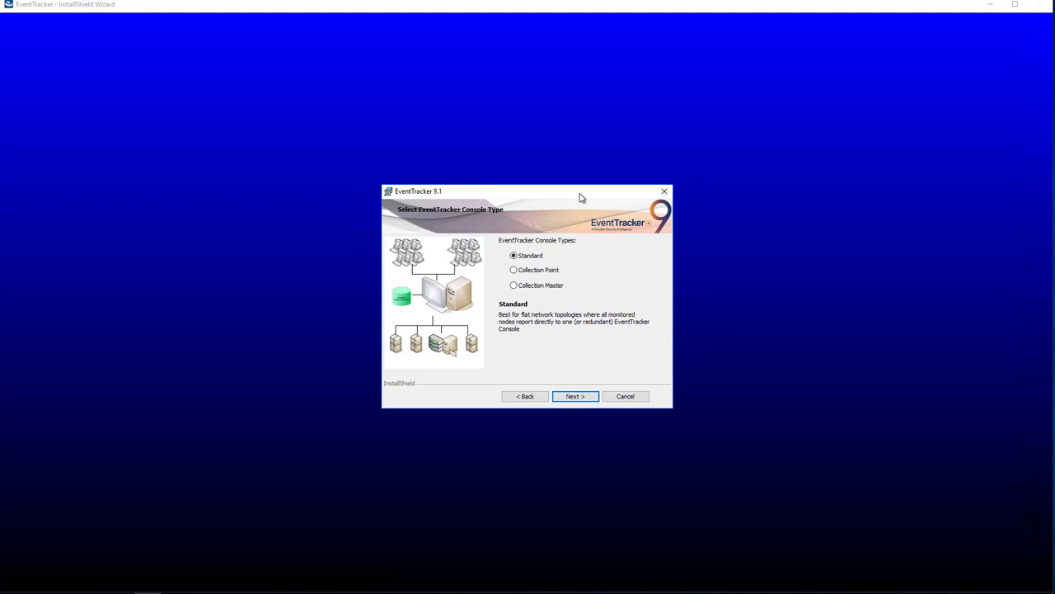
left_click(574, 398)
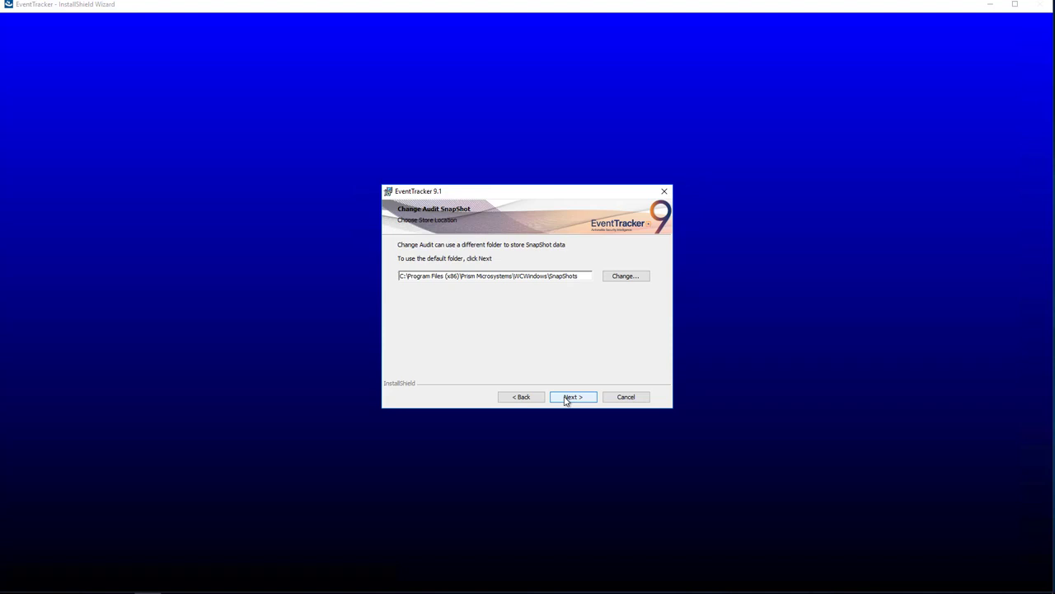
left_click(565, 397)
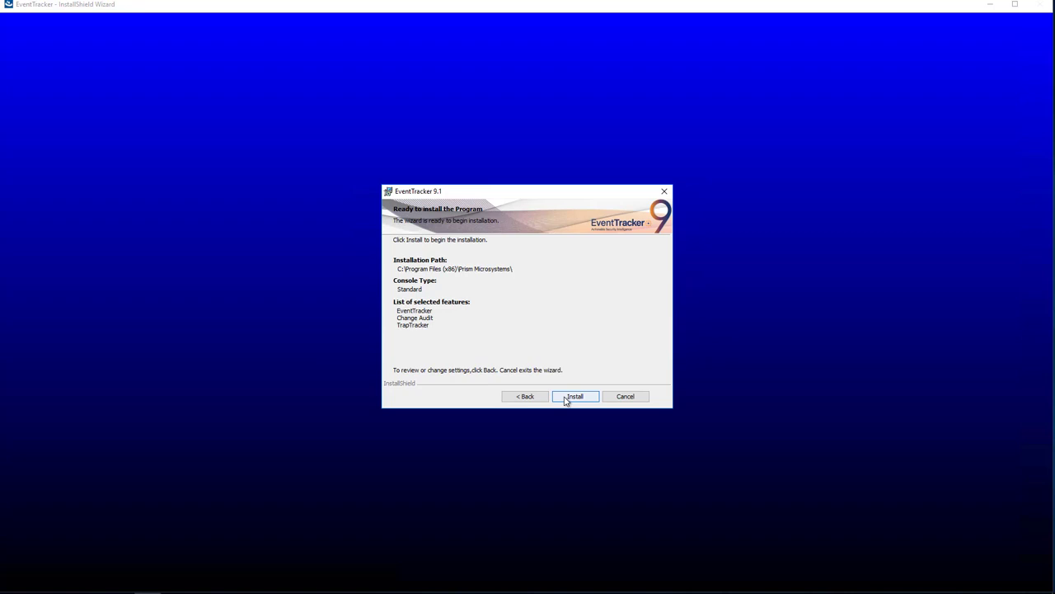
left_click(566, 399)
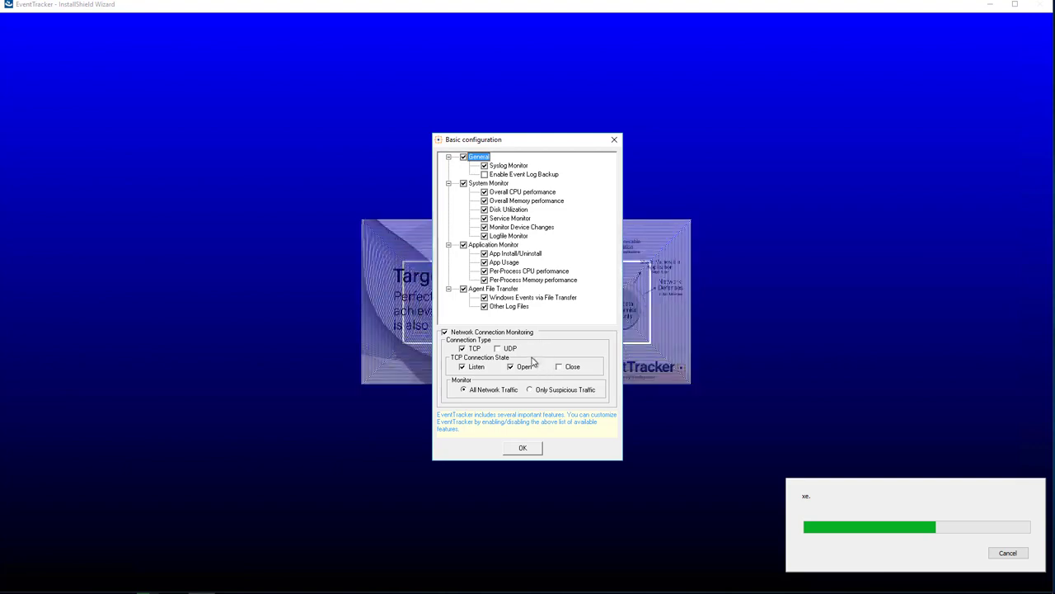
- Add the Close TCP connection state to network connection monitoring, and finish the setup with a Control Panel desktop shortcut
left_click(558, 368)
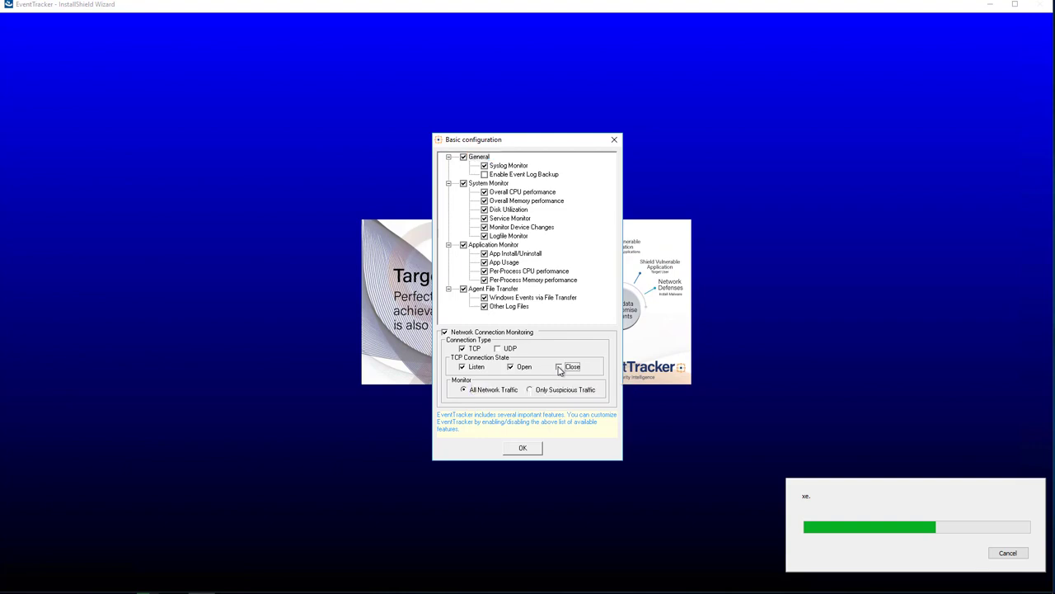
left_click(523, 448)
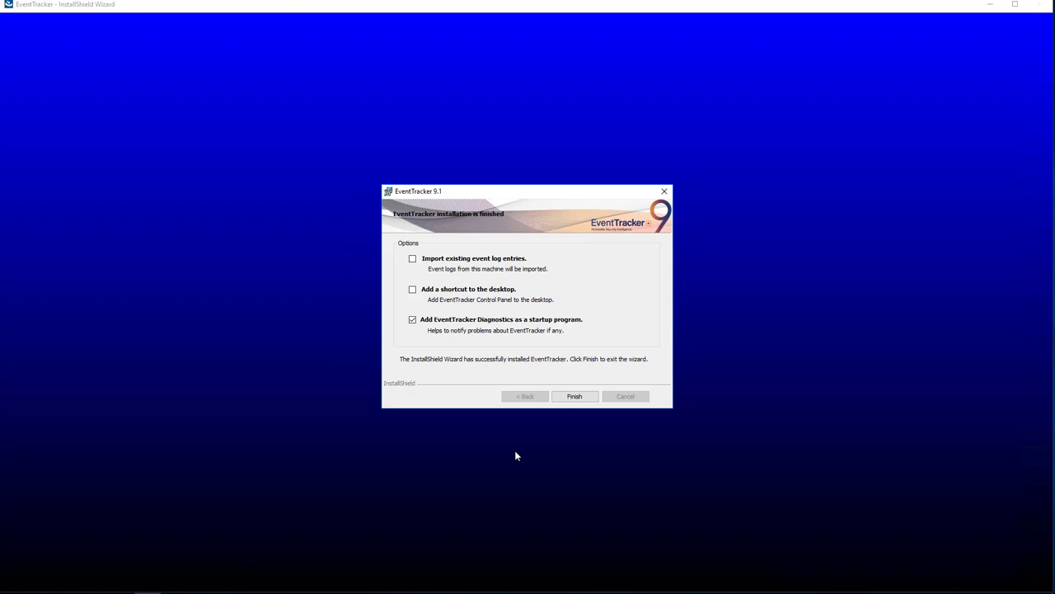
left_click(413, 289)
left_click(572, 399)
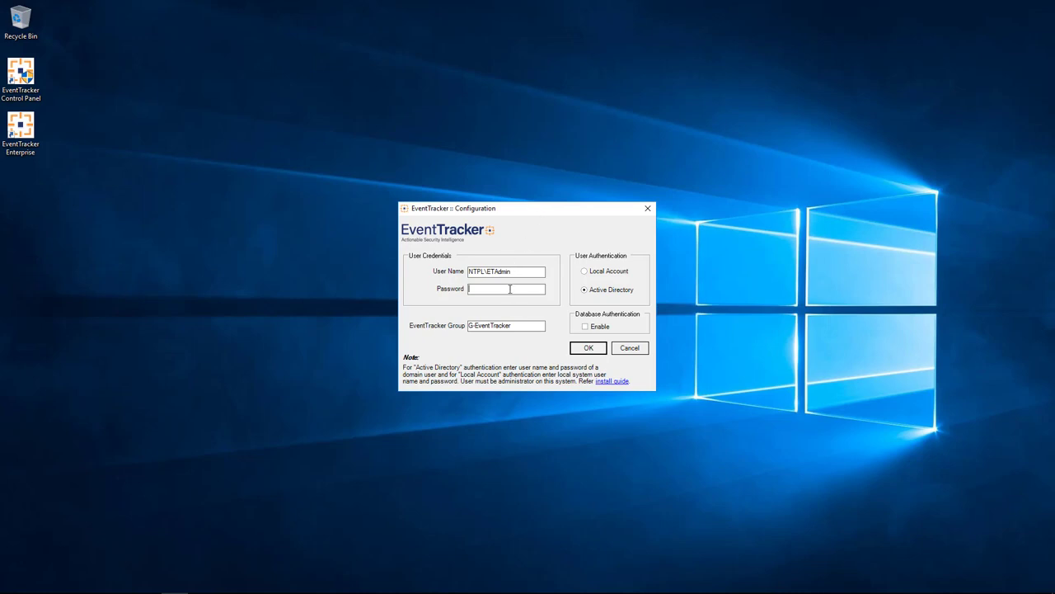
- Enter the EventTracker administrator's account password with Active Directory authentication and confirm the configuration
type("************")
left_click(588, 350)
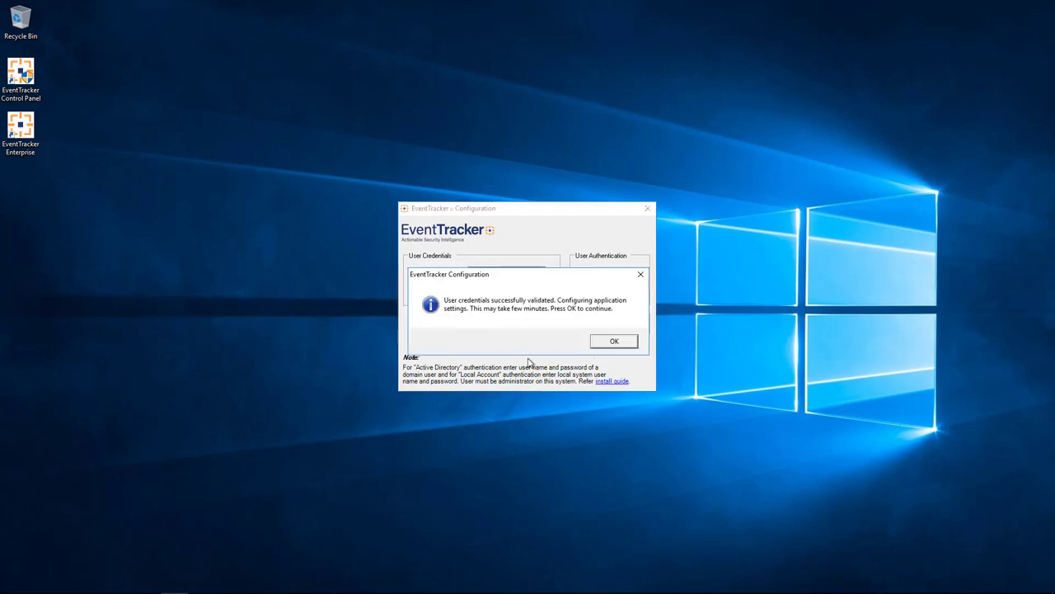
left_click(613, 343)
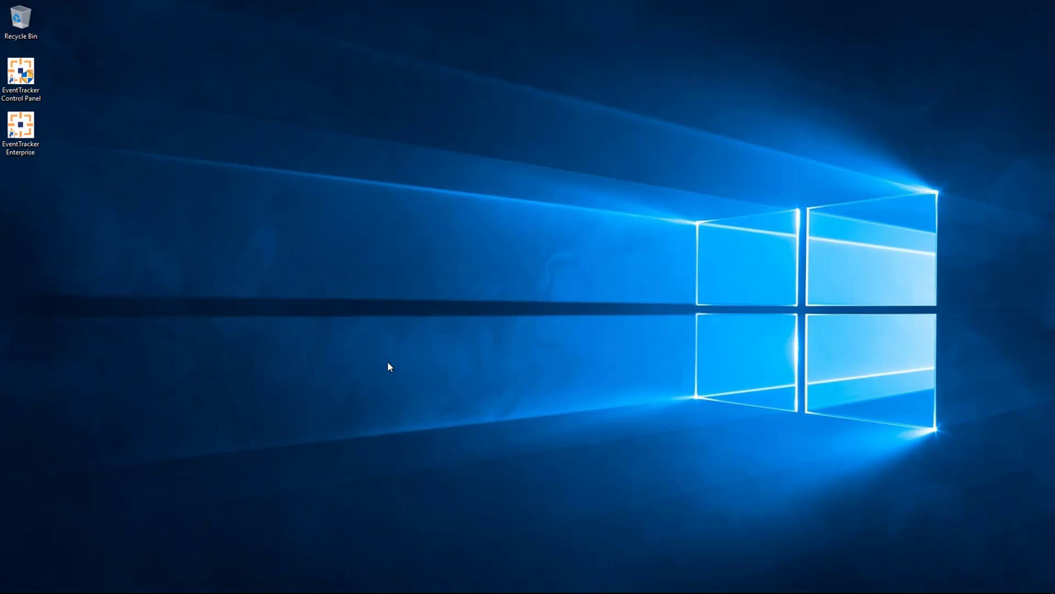
- Run services.msc and open the logon properties of the SQL Server (EVENTTRACKER0) service
key("super+r")
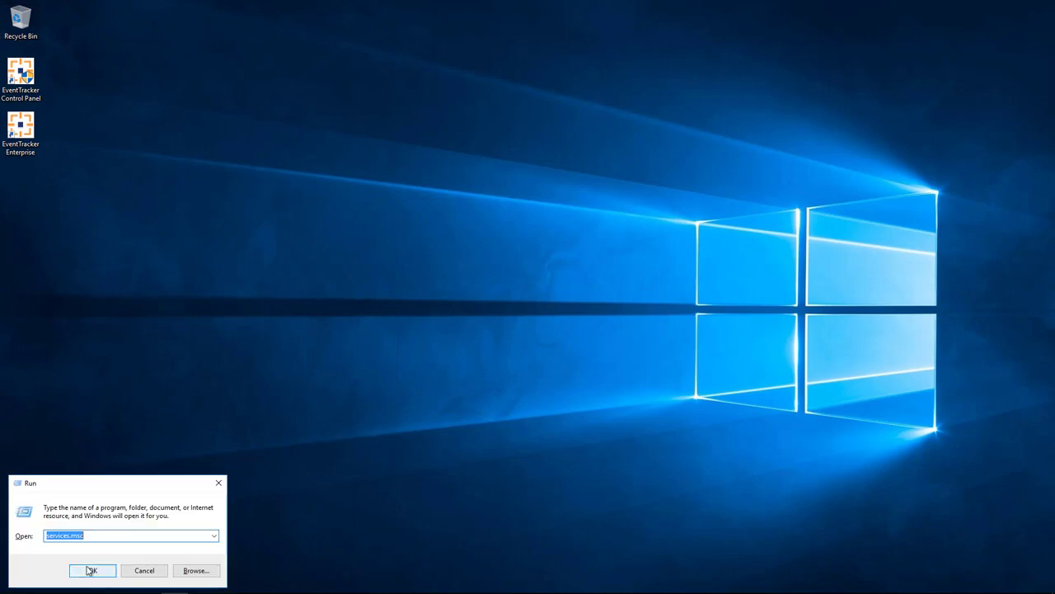
left_click(90, 570)
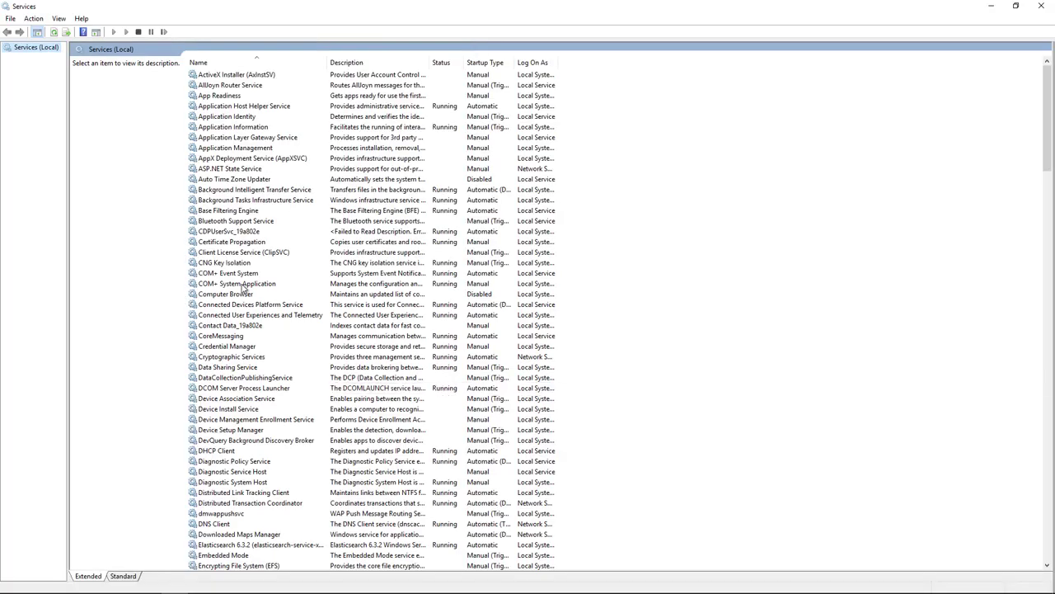
scroll(244, 288, "down", 3)
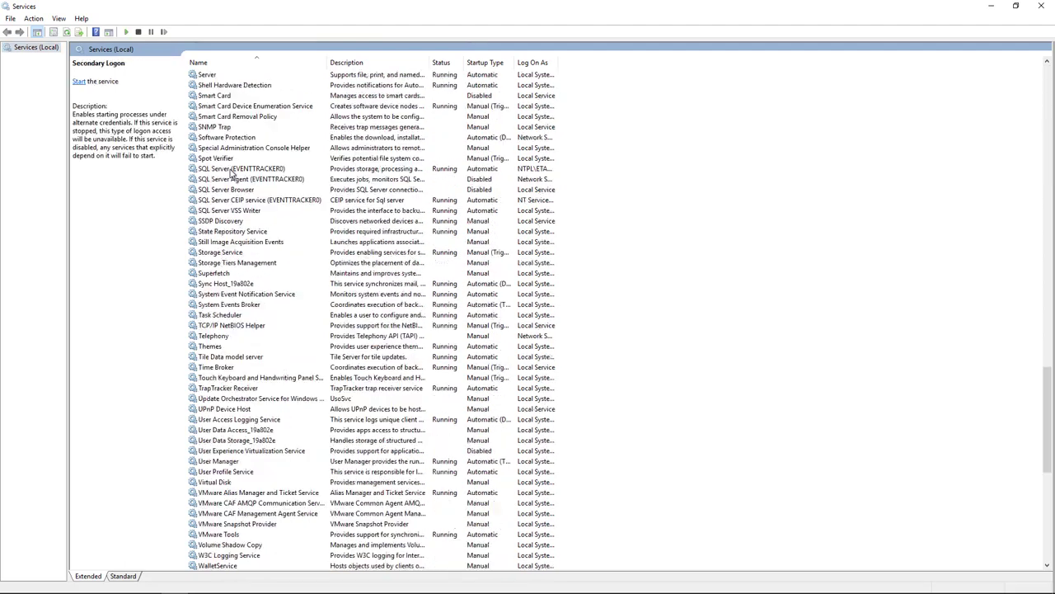
left_click(232, 171)
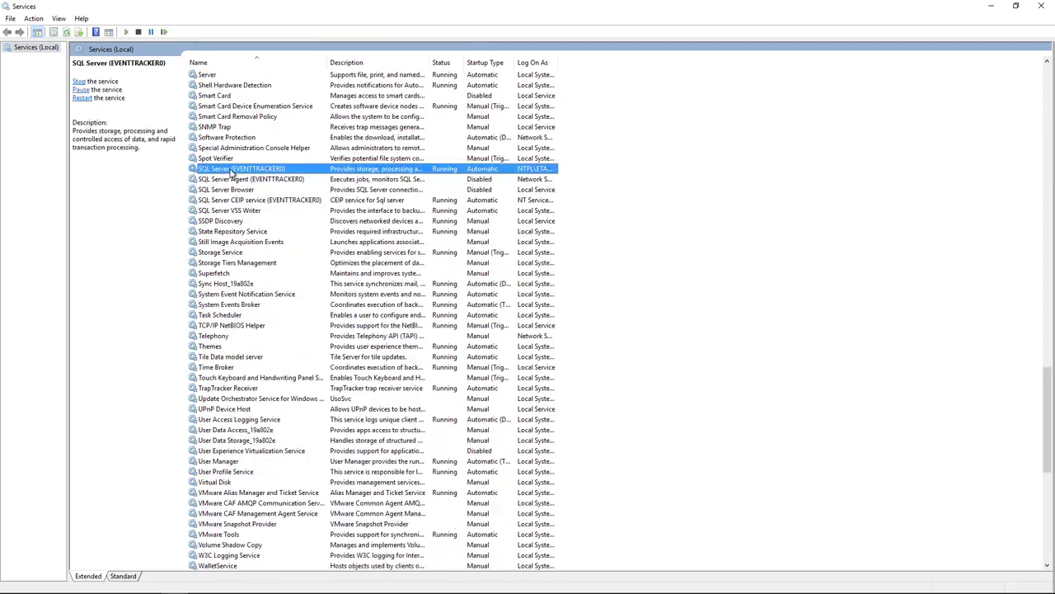
double_click(231, 171)
left_click(460, 194)
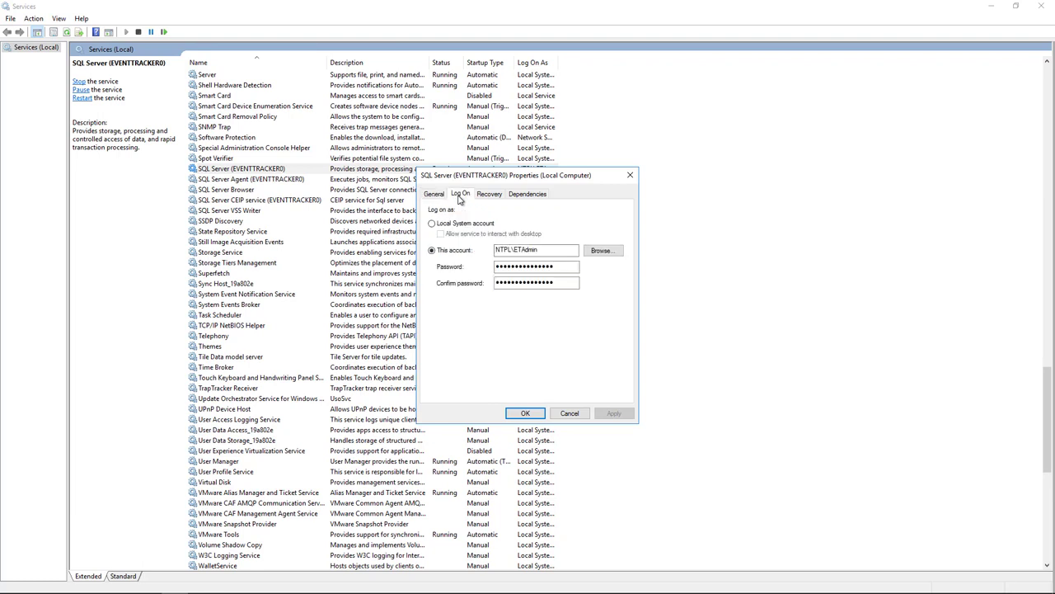
- Set the SQL Server service's logon account to the built-in Network Service account, checking the name
left_click(600, 250)
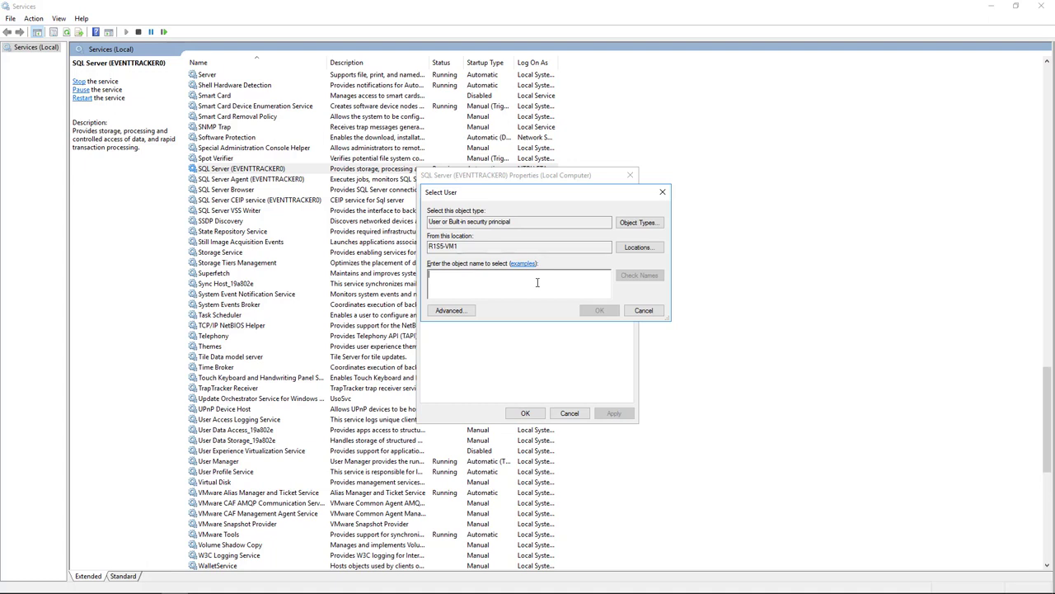
type("network service")
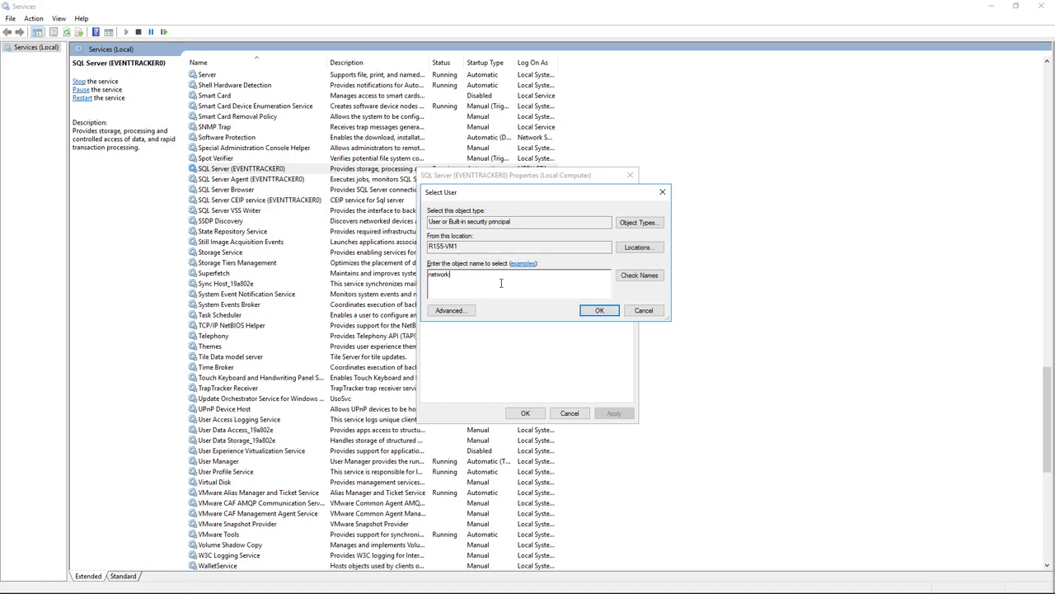
left_click(639, 278)
left_click(601, 312)
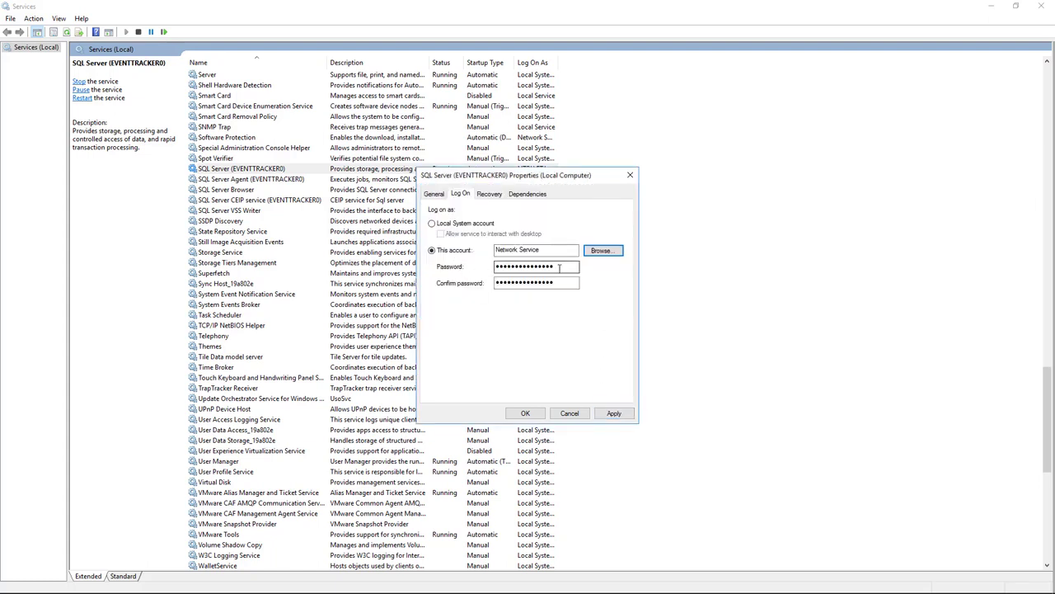
- Clear the password and its confirmation for the Network Service logon and apply the change
left_click(528, 265)
double_click(529, 266)
key("BackSpace")
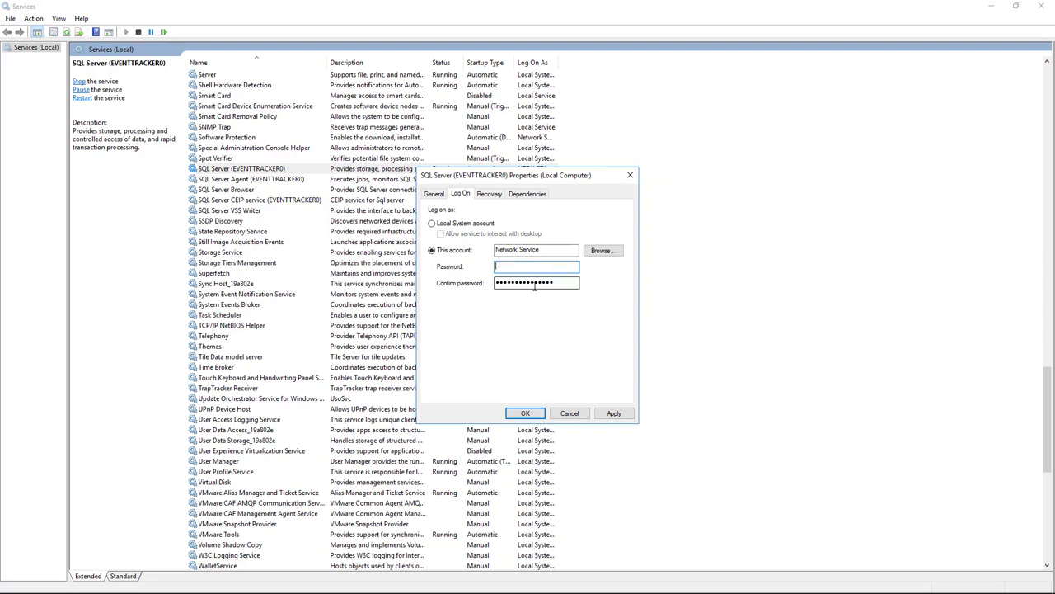
double_click(566, 283)
key("BackSpace")
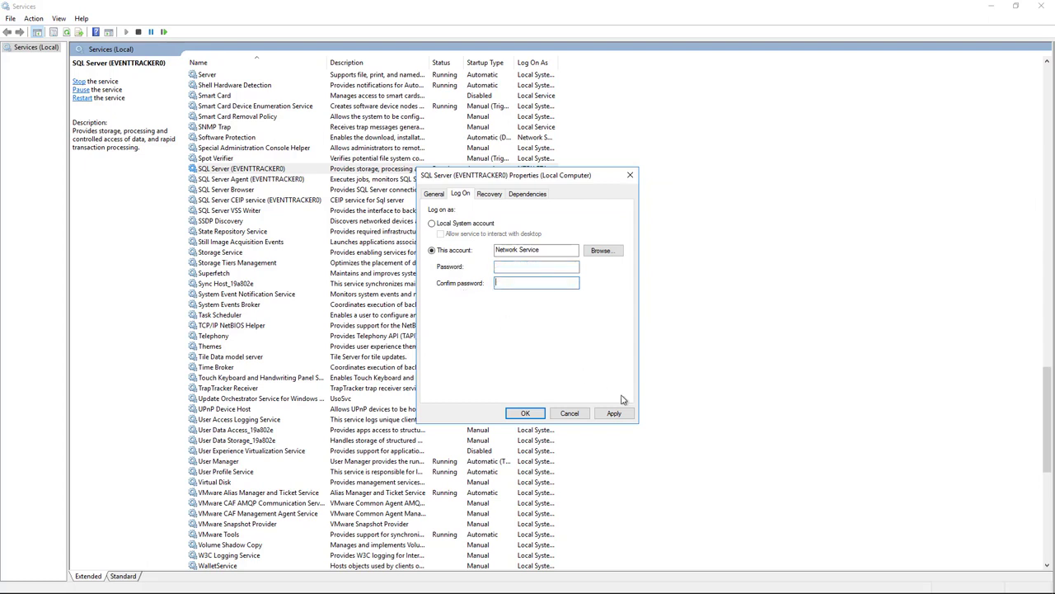
left_click(615, 413)
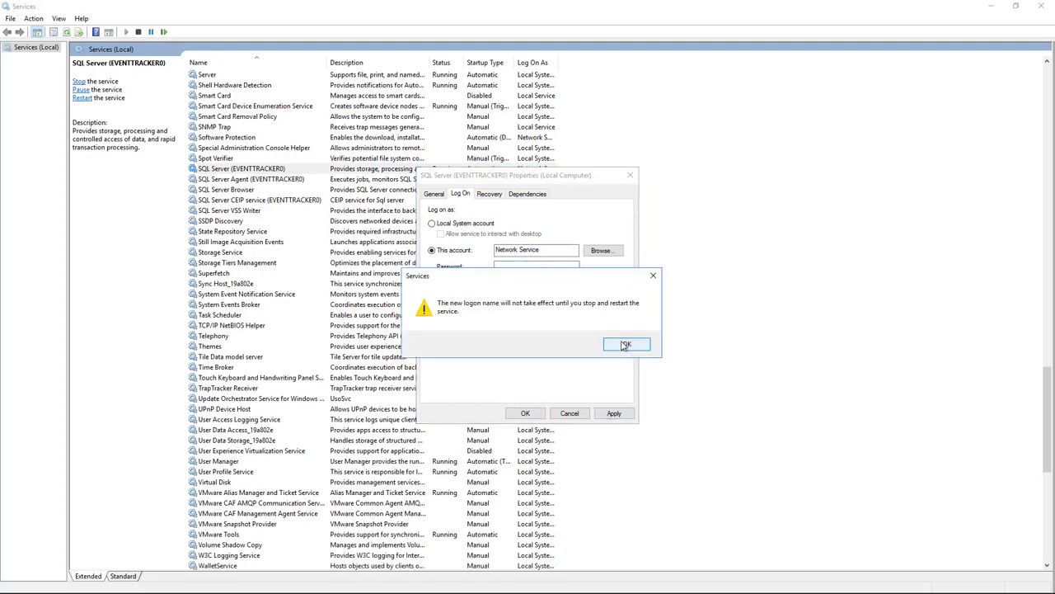
- Accept the logon account change and restart the SQL Server (EVENTTRACKER0) service so the new logon takes effect
left_click(625, 345)
left_click(526, 413)
right_click(250, 169)
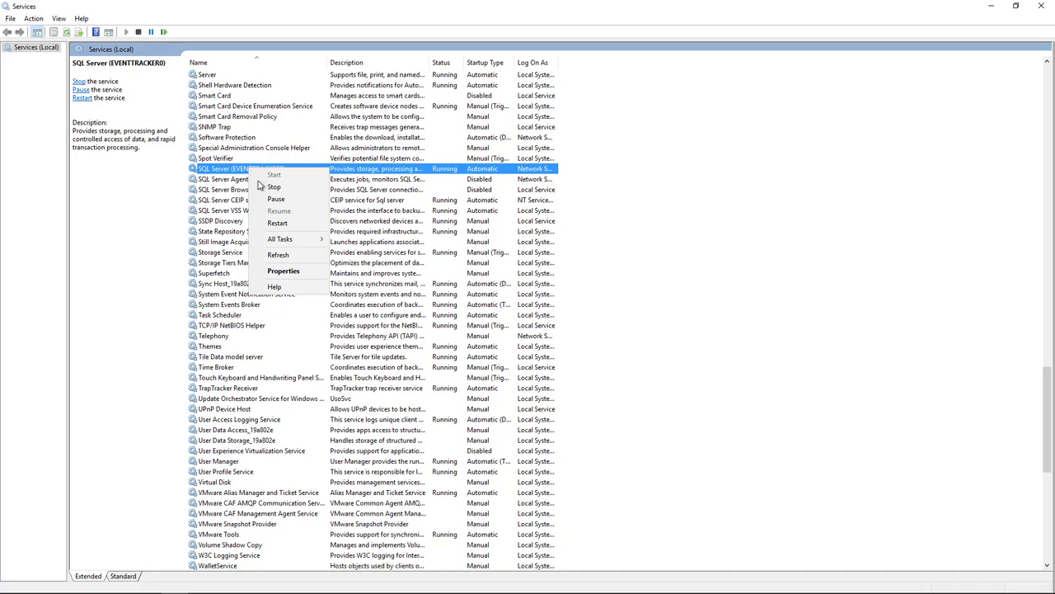
left_click(279, 224)
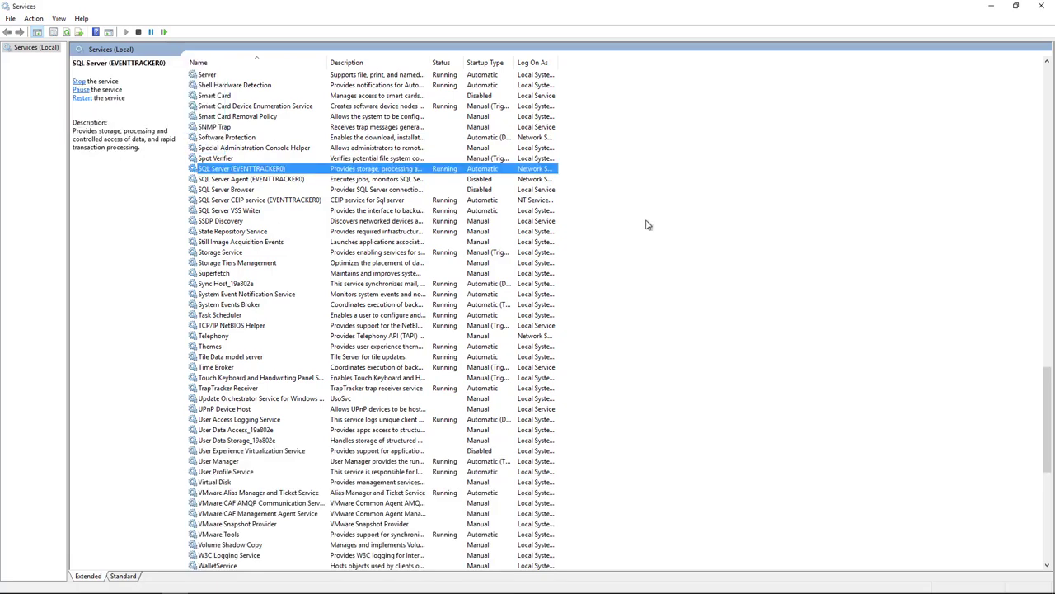
left_click(994, 9)
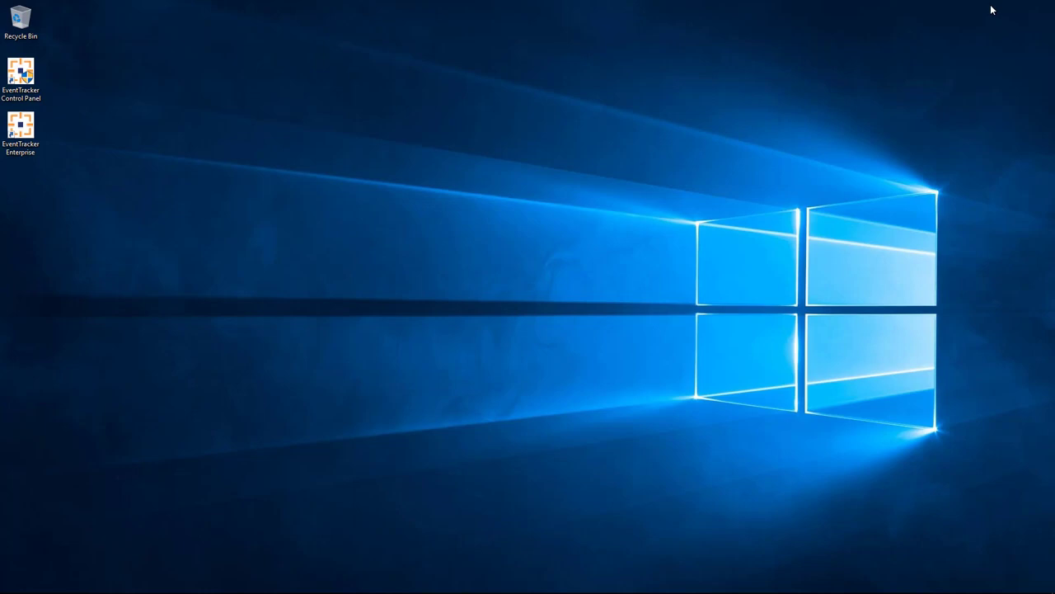
- Launch EventTracker Enterprise in a maximized browser and log in as ETAdmin with the account password, declining to store the password for localhost
double_click(26, 124)
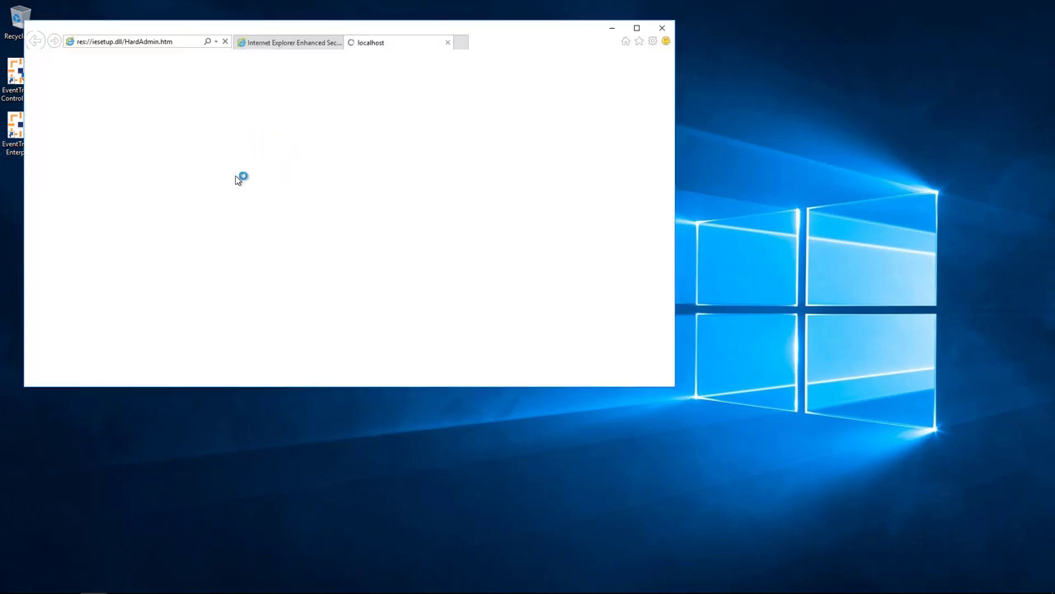
left_click(636, 28)
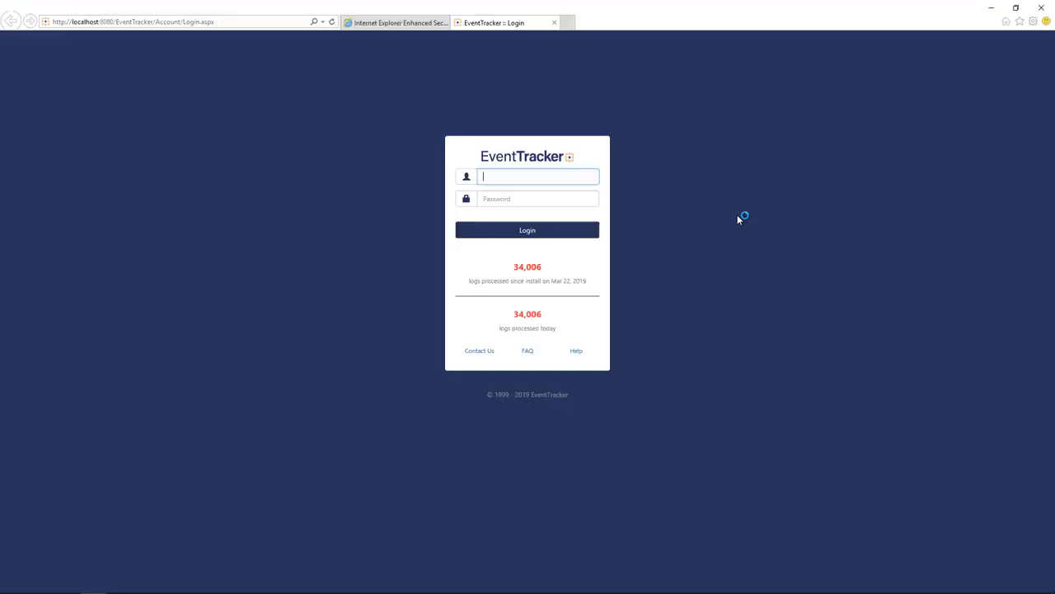
type("ETAdmin")
key("Tab")
type("*************")
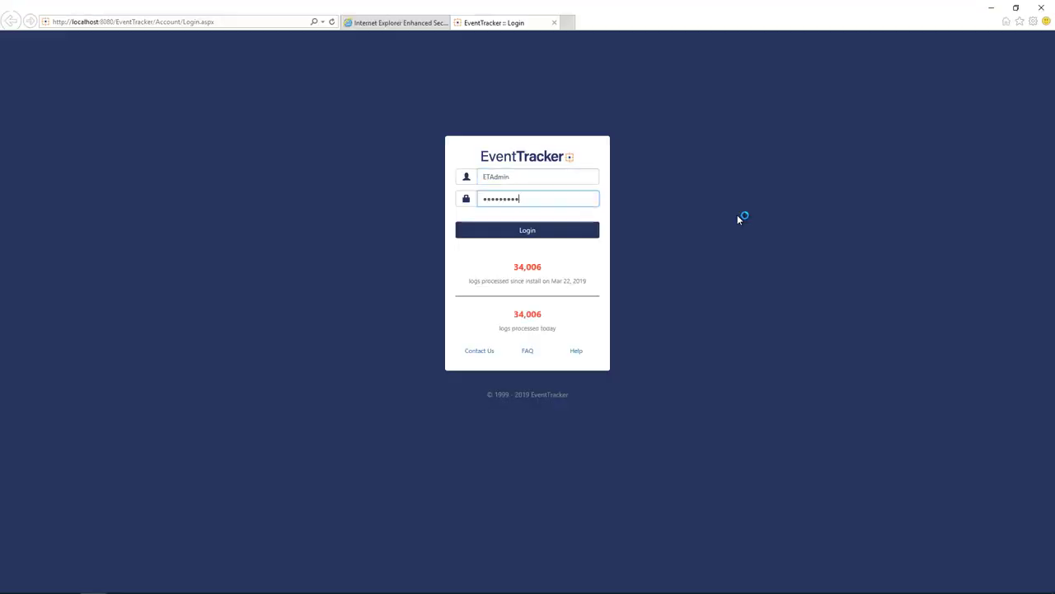
left_click(532, 234)
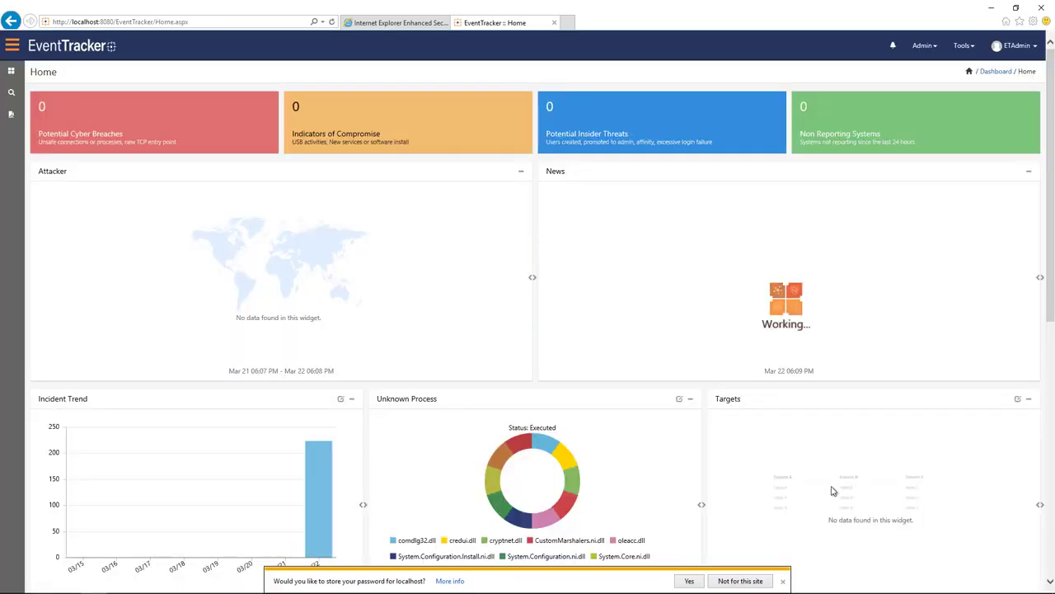
left_click(740, 581)
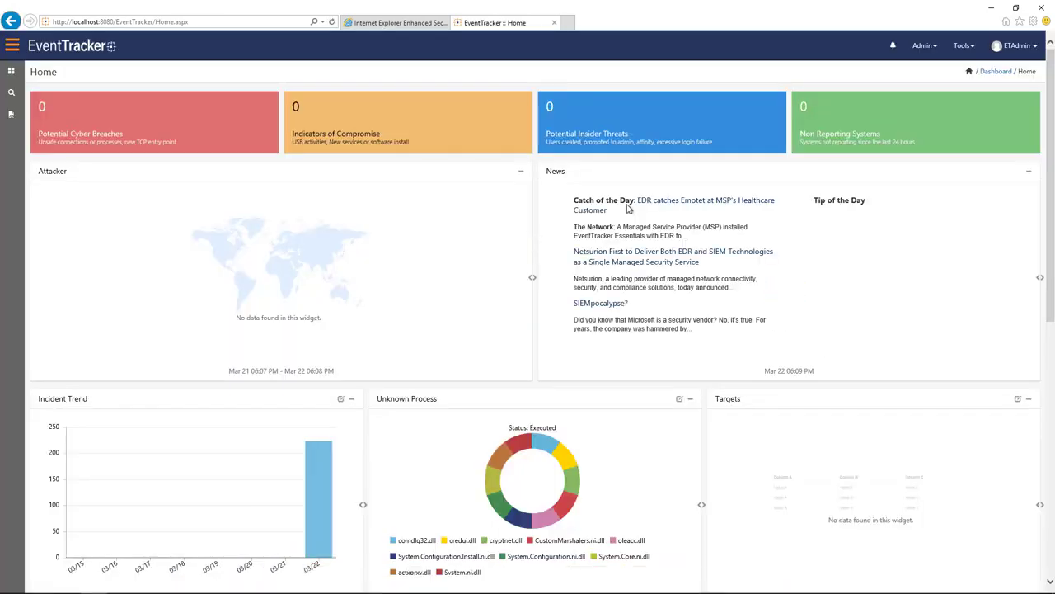